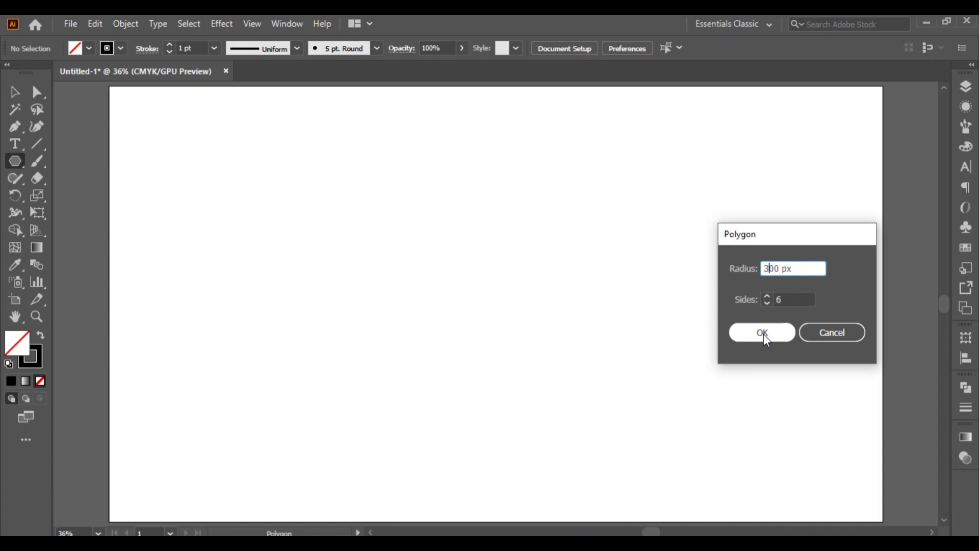
# Create a six-sided polygon with a 300 px radius and rotate it so that a corner points straight up.
pyautogui.click(763, 333)
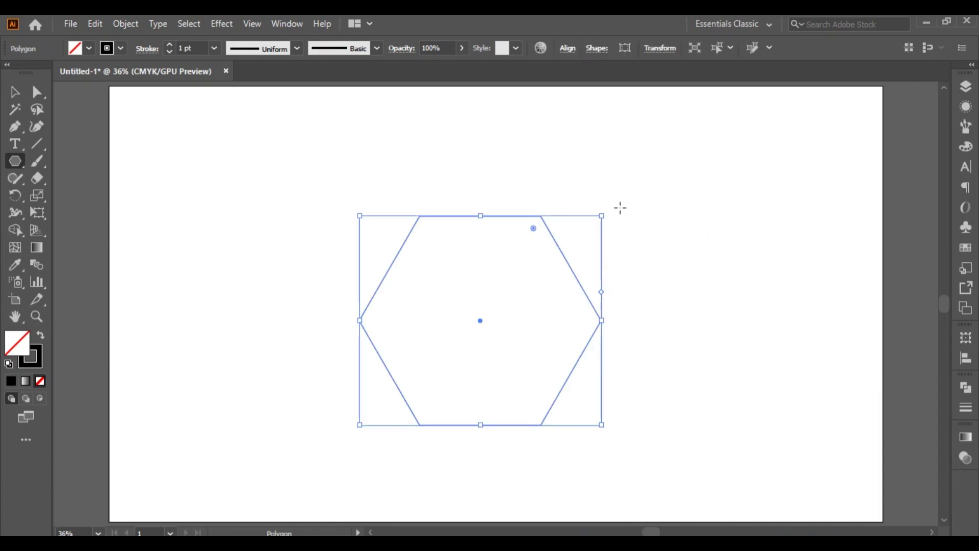
pyautogui.moveTo(606, 215); pyautogui.dragTo(580, 405)
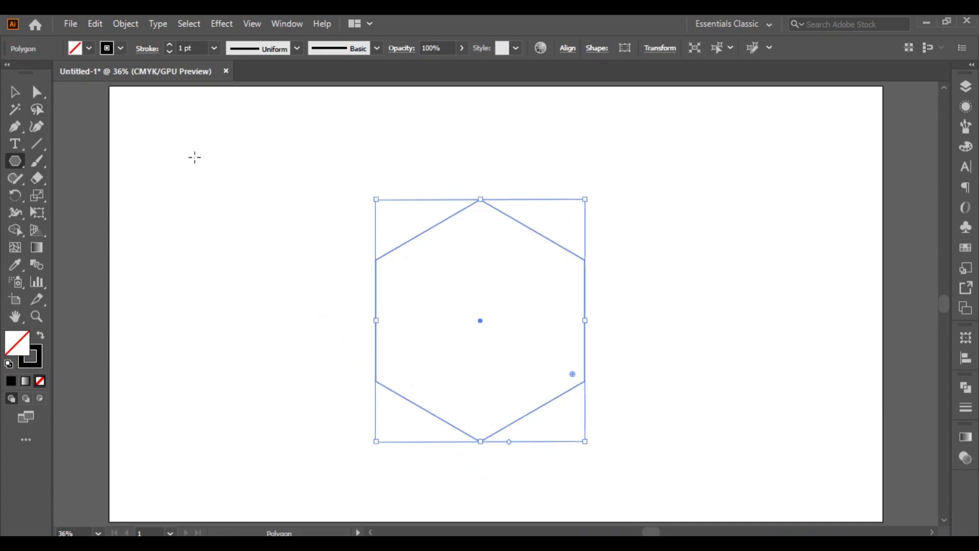
pyautogui.click(16, 93)
pyautogui.click(191, 184)
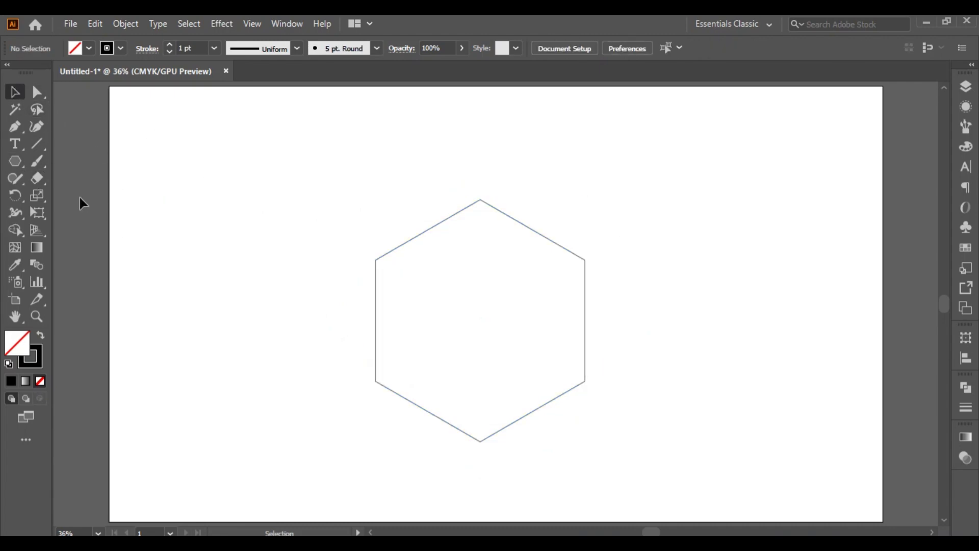
# Draw a vertical line along the hexagon's left side, extending past both ends, and duplicate it into two narrow line pairs.
pyautogui.click(30, 144)
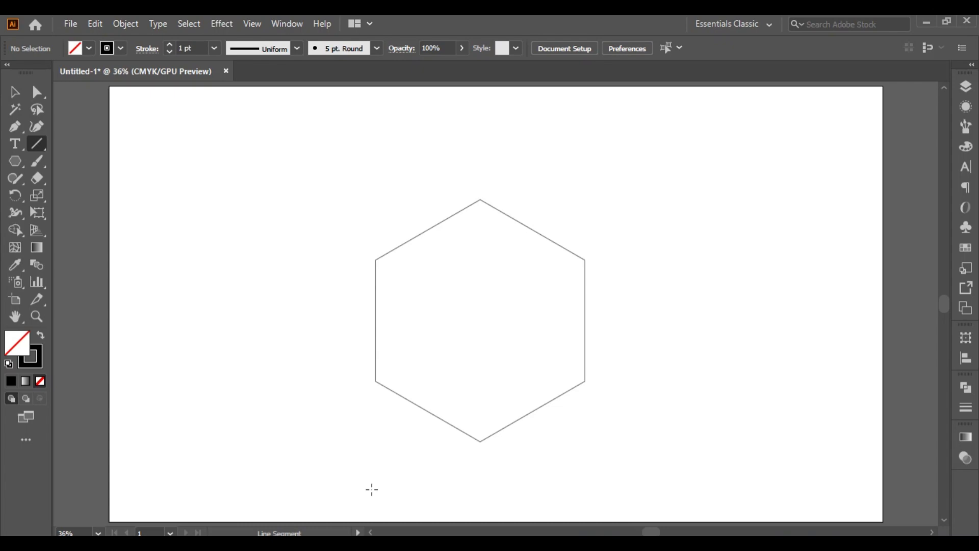
pyautogui.moveTo(378, 490); pyautogui.dragTo(387, 154)
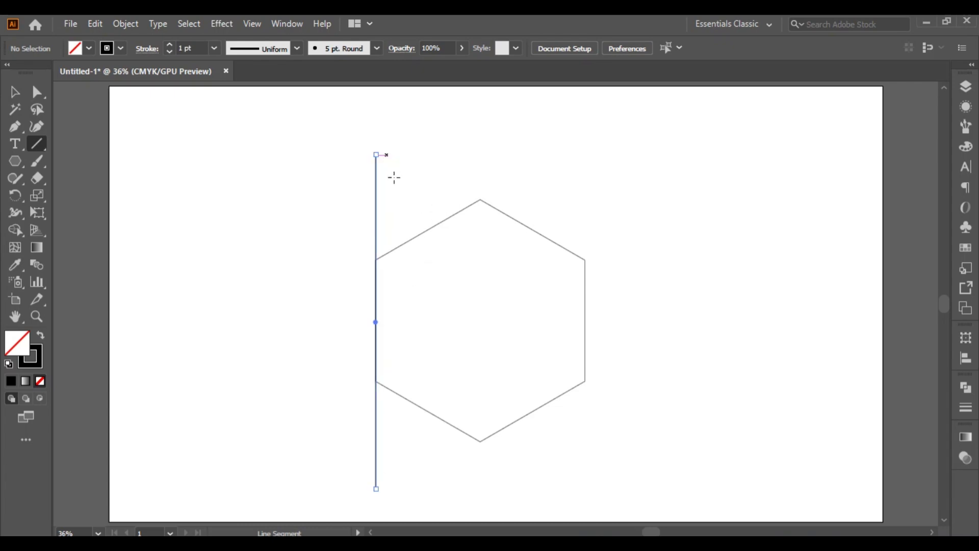
pyautogui.click(11, 92)
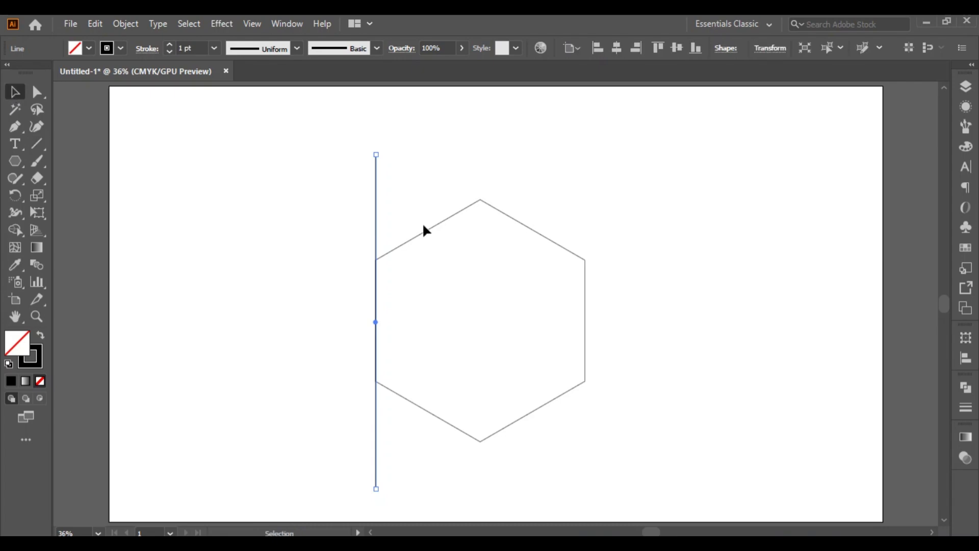
pyautogui.moveTo(376, 212); pyautogui.dragTo(433, 207)
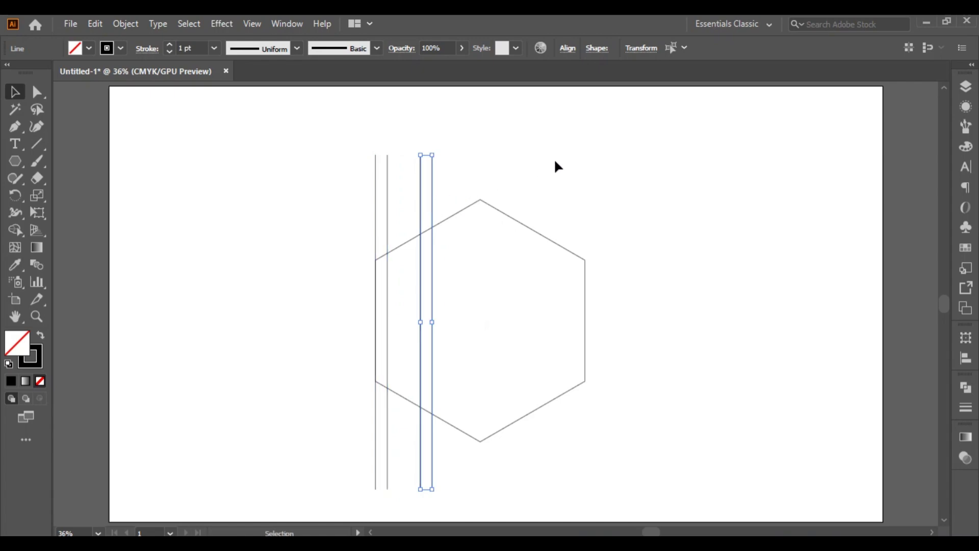
# Repeat the line-pair duplication up to five evenly spaced pairs and stretch them all to the hexagon's full width.
pyautogui.hotkey('ctrl', 'd')
pyautogui.hotkey('ctrl', 'd')
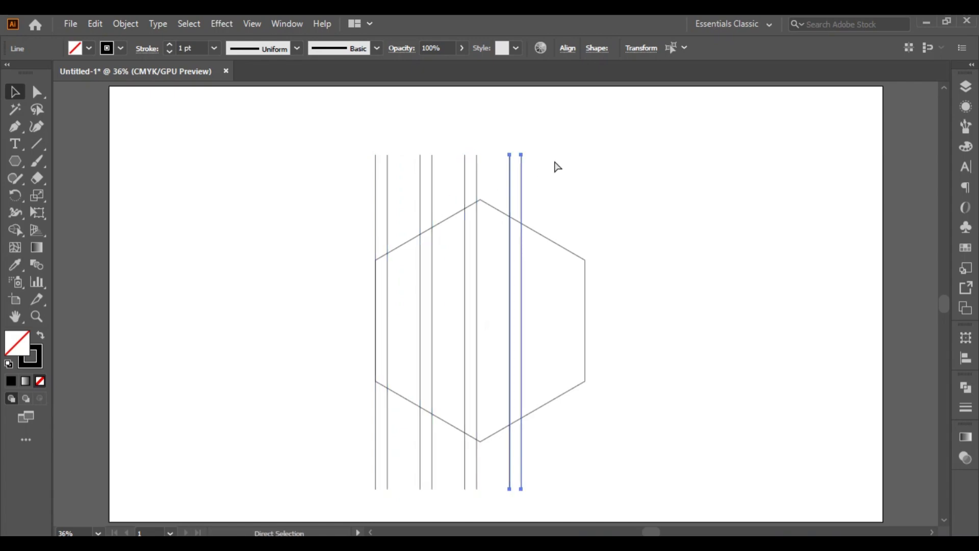
pyautogui.hotkey('ctrl', 'd')
pyautogui.moveTo(340, 125); pyautogui.dragTo(599, 184)
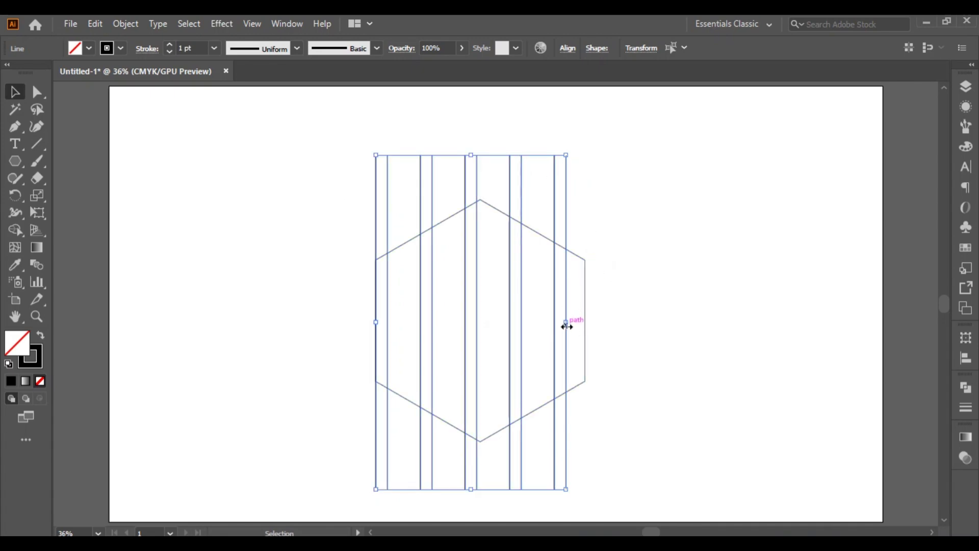
pyautogui.moveTo(568, 325); pyautogui.dragTo(585, 318)
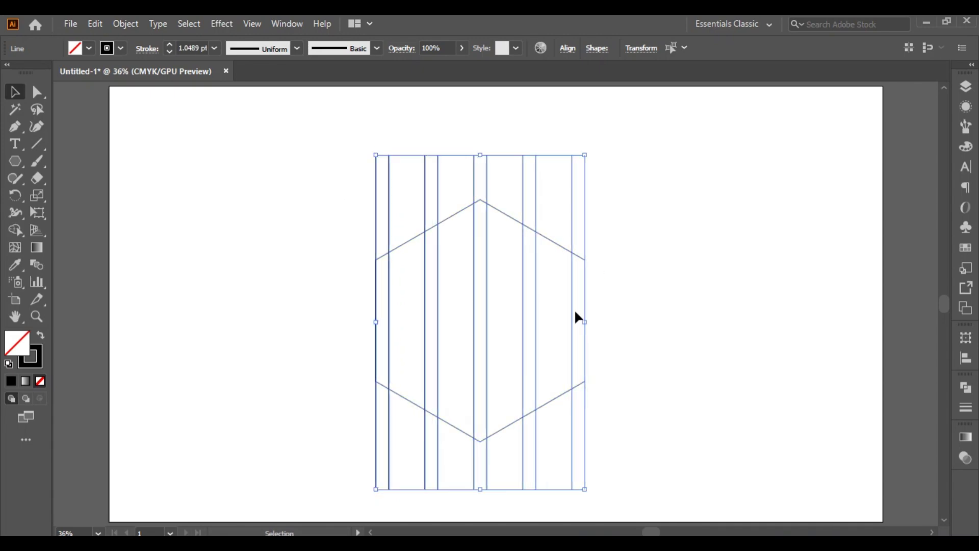
# Group all the vertical lines.
pyautogui.moveTo(361, 123); pyautogui.dragTo(592, 186)
pyautogui.rightClick(535, 170)
pyautogui.click(583, 261)
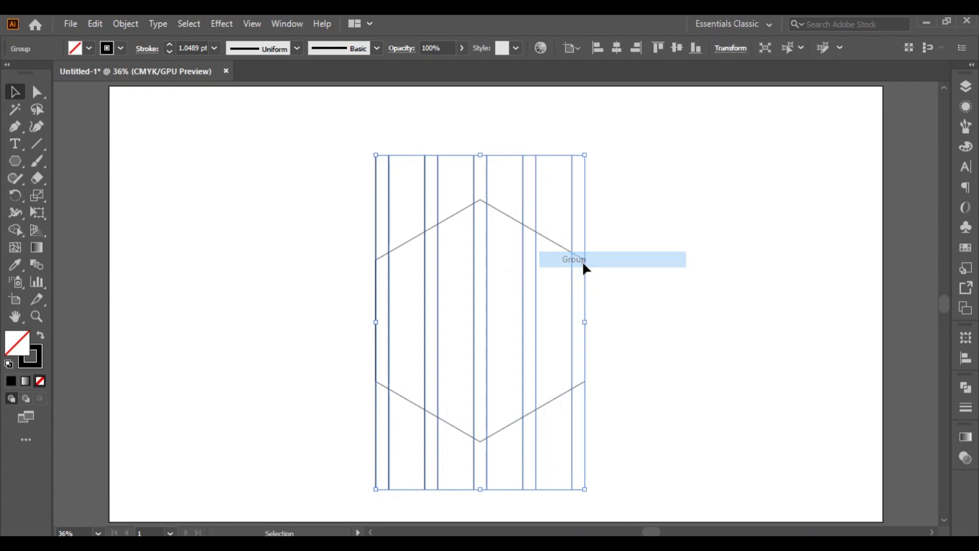
# Align the line group to the vertical centre of the hexagon, using the hexagon as the key object.
pyautogui.keyDown('shift'); pyautogui.click(503, 215); pyautogui.keyUp('shift')
pyautogui.keyDown('shift'); pyautogui.click(503, 214); pyautogui.keyUp('shift')
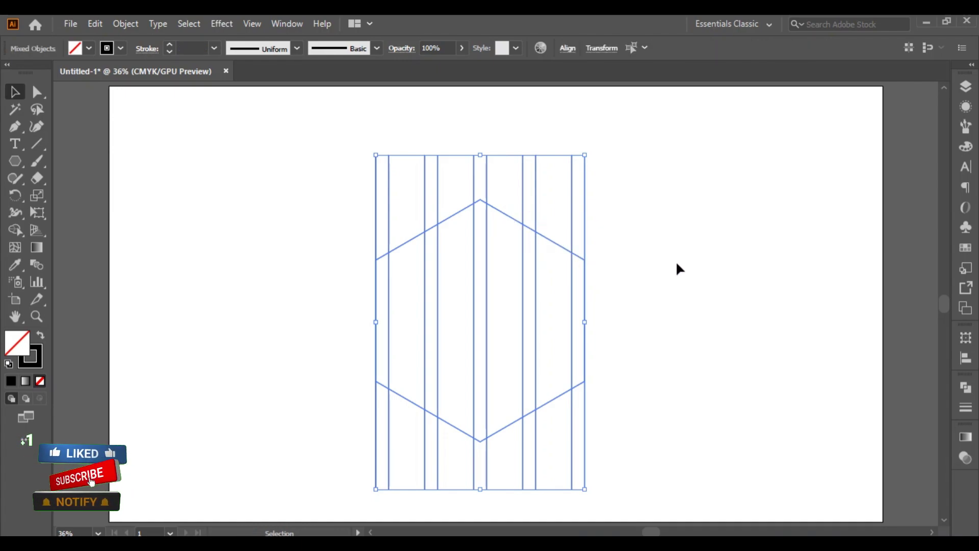
pyautogui.click(501, 214)
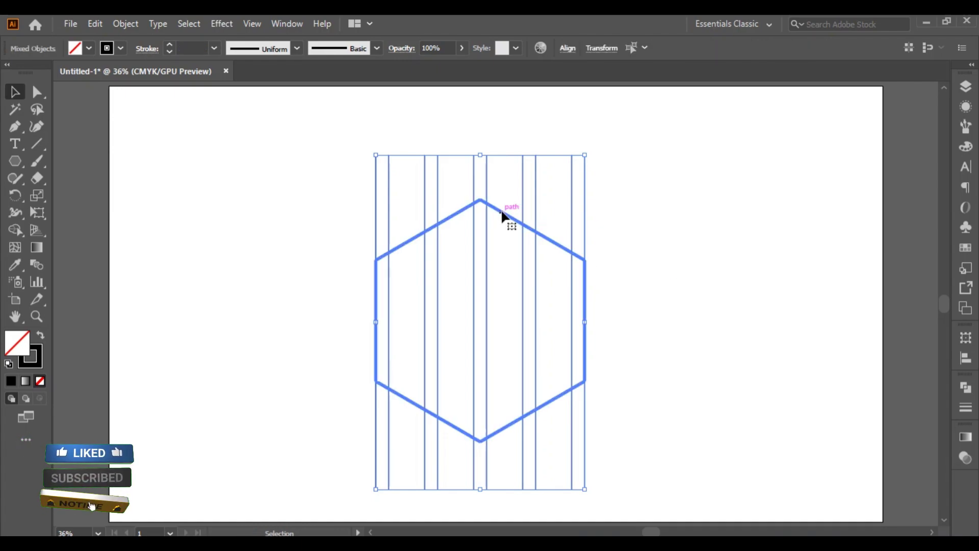
pyautogui.click(965, 357)
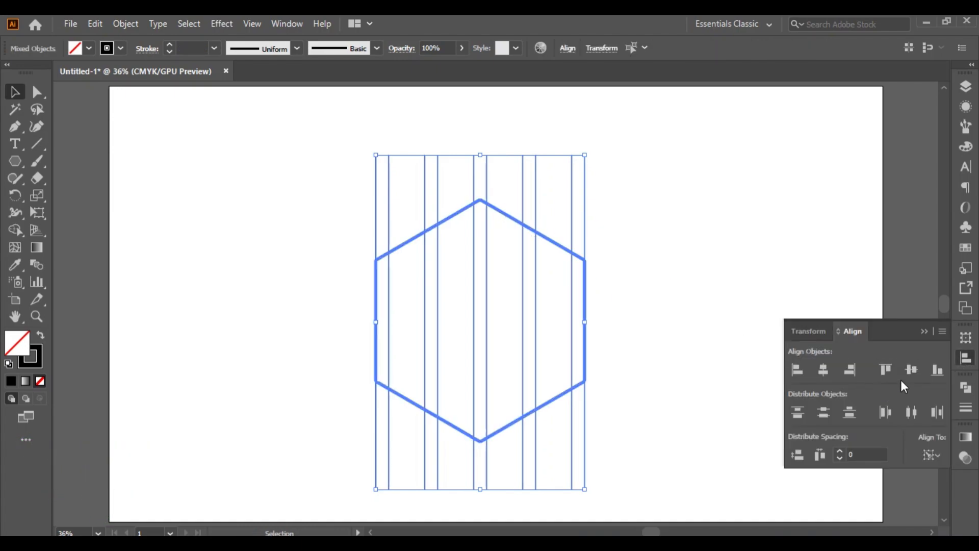
pyautogui.click(912, 369)
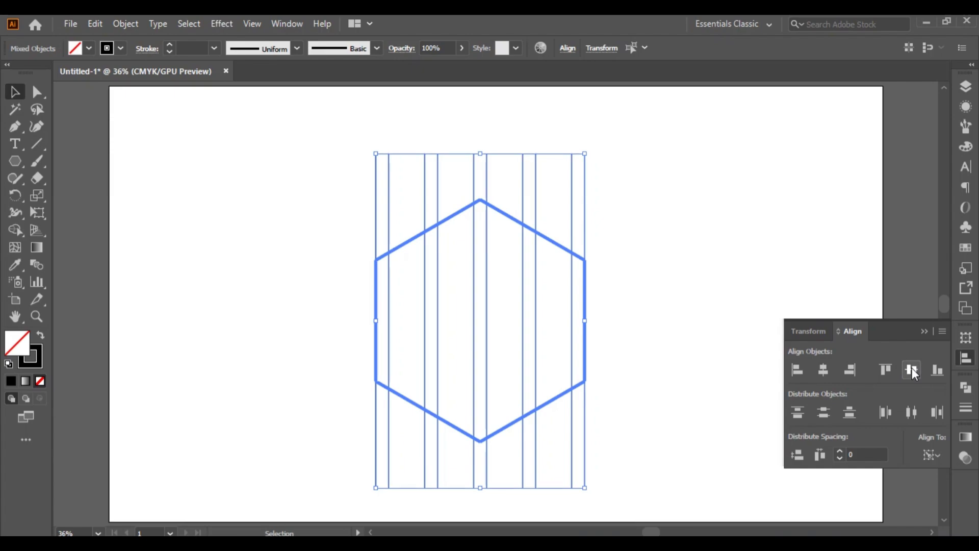
pyautogui.click(925, 334)
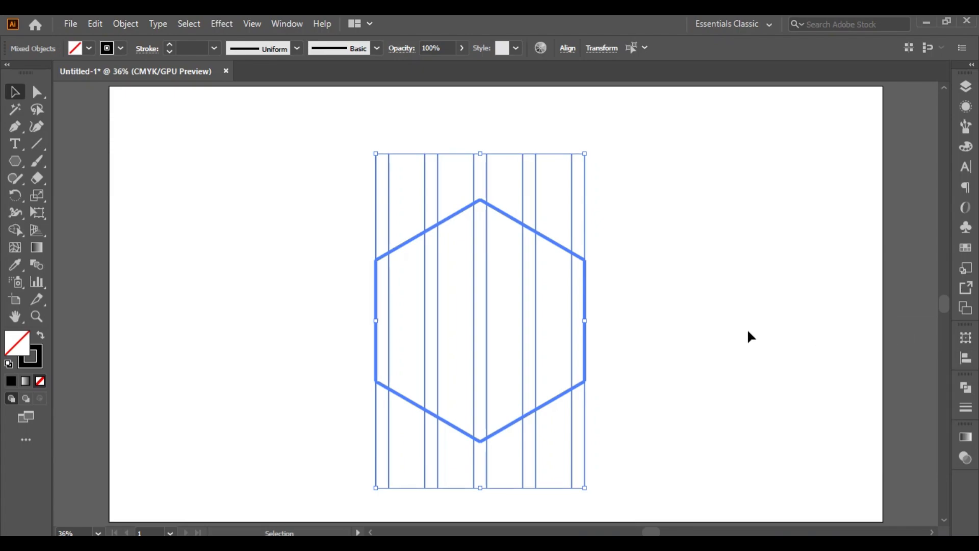
pyautogui.click(682, 307)
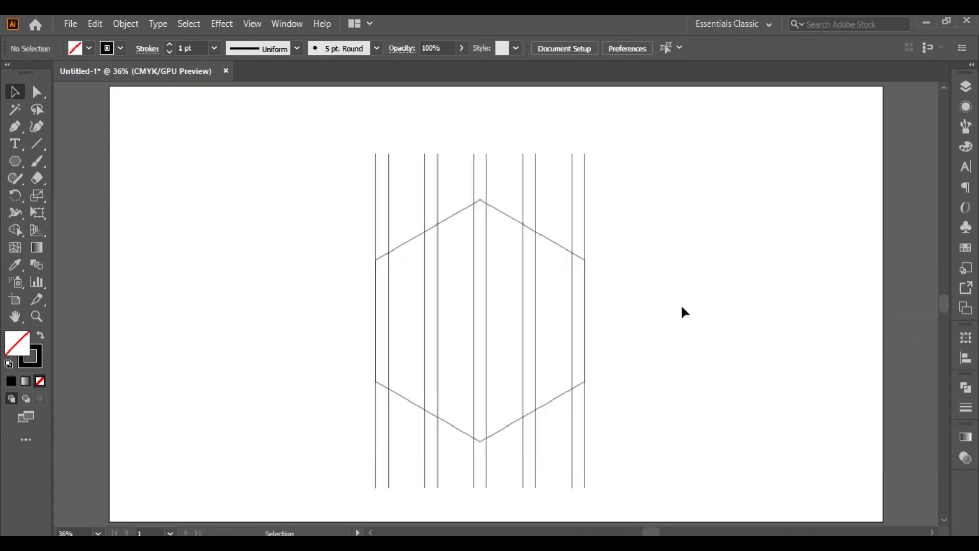
# Make a copy of the line group rotated by 60° and repeat the transformation once for a third set of lines.
pyautogui.click(486, 304)
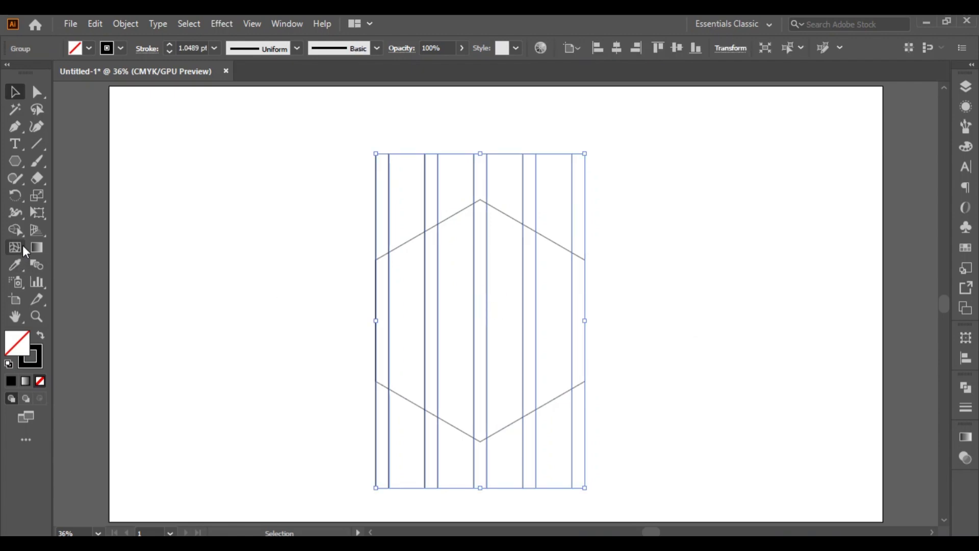
pyautogui.click(9, 196)
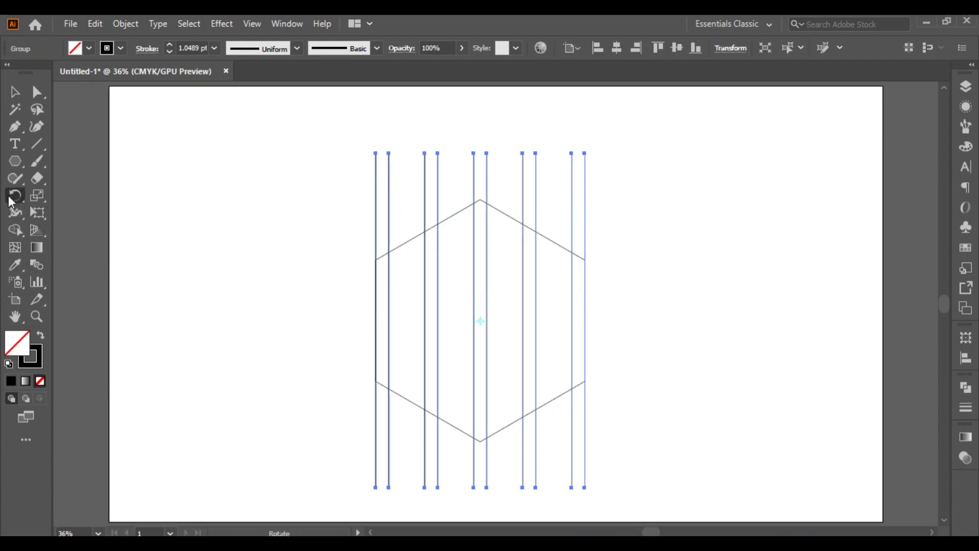
pyautogui.rightClick(487, 317)
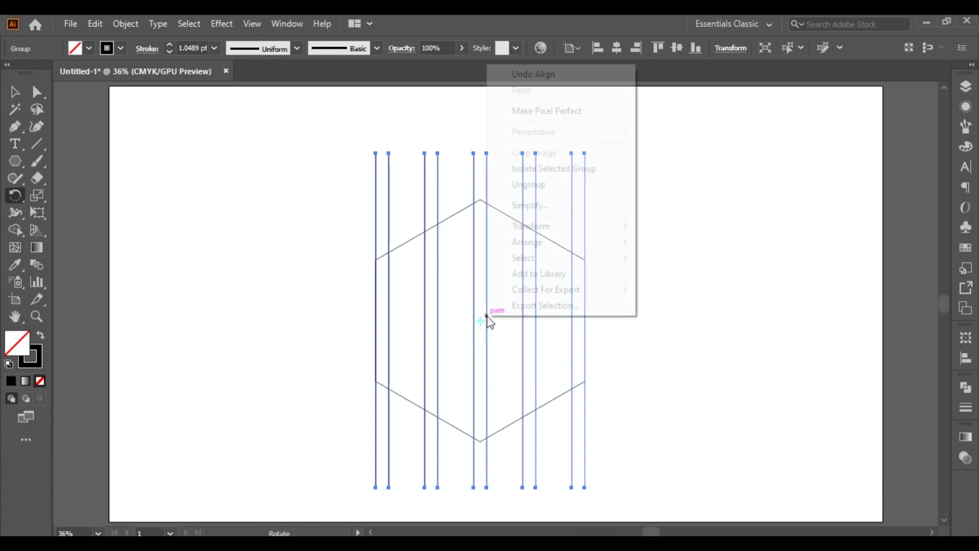
pyautogui.moveTo(530, 227)
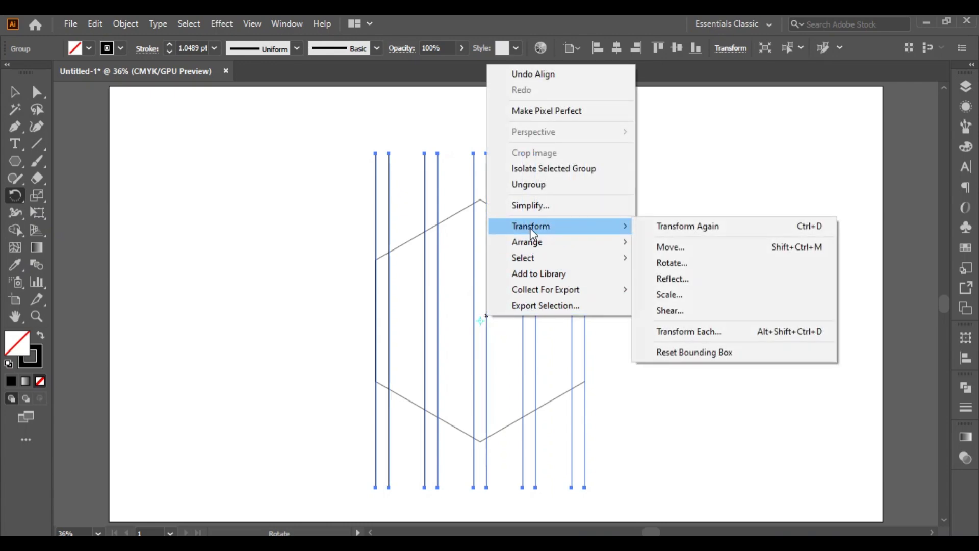
pyautogui.click(697, 262)
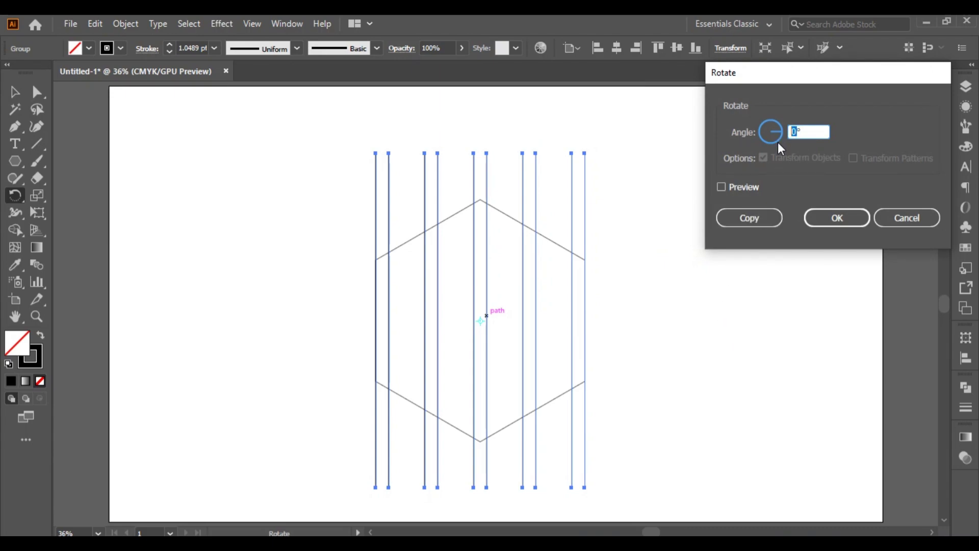
pyautogui.write('60')
pyautogui.click(746, 223)
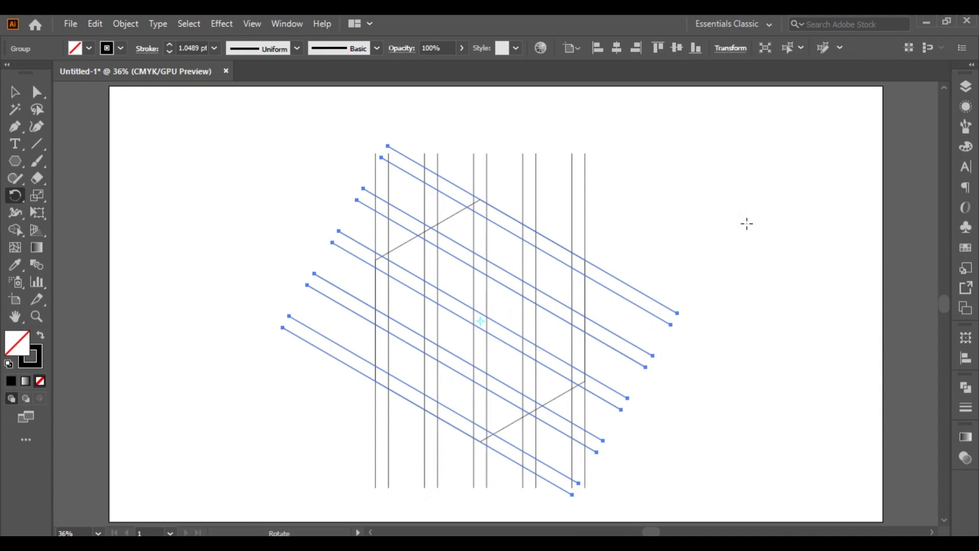
pyautogui.hotkey('ctrl', 'd')
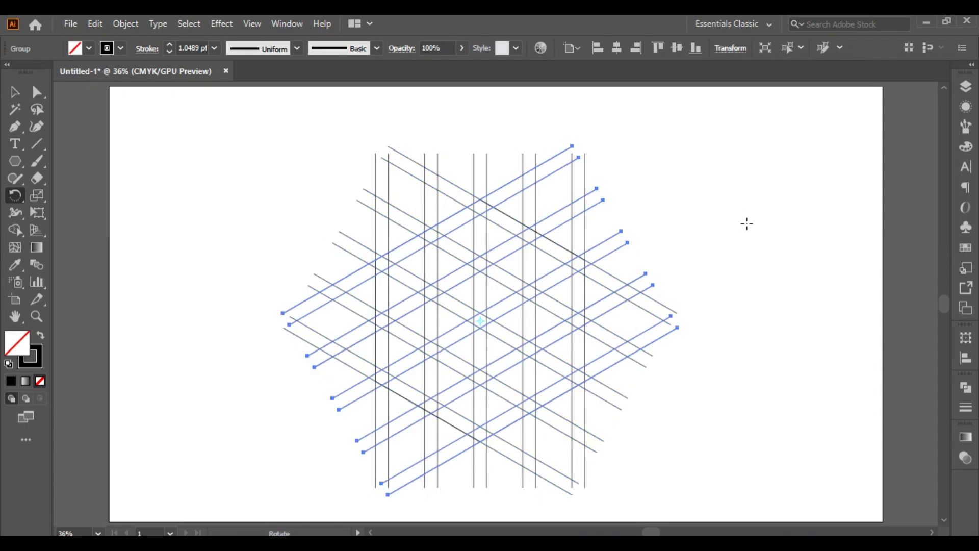
pyautogui.click(15, 230)
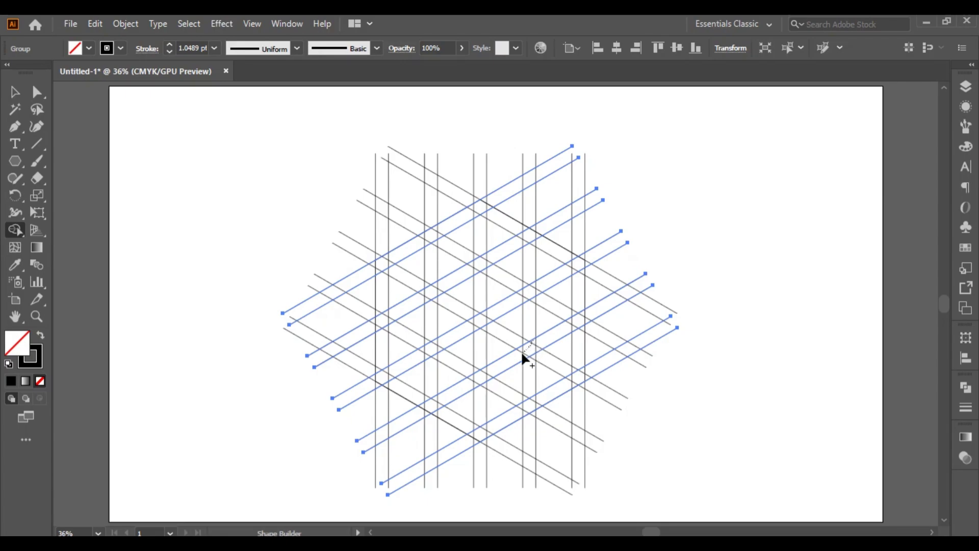
pyautogui.click(964, 249)
pyautogui.click(817, 125)
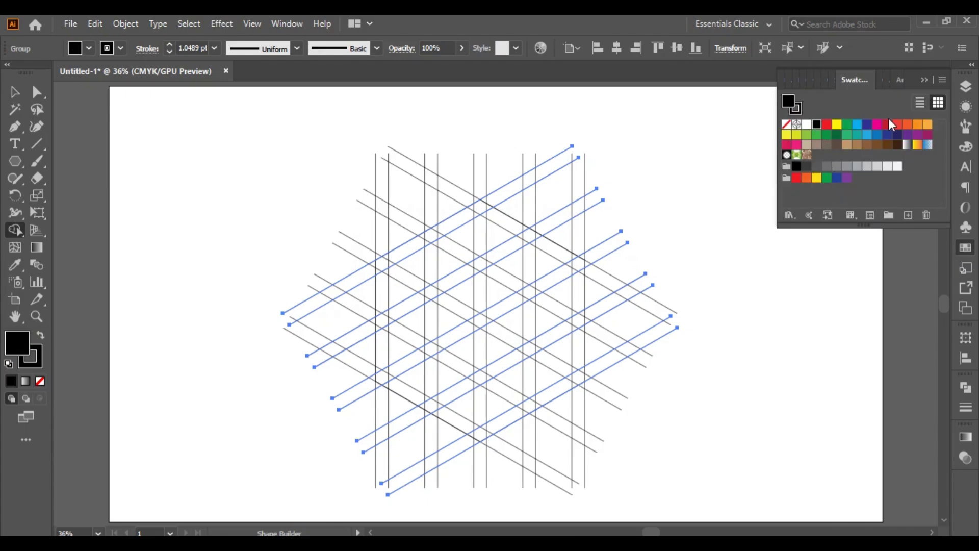
pyautogui.click(923, 81)
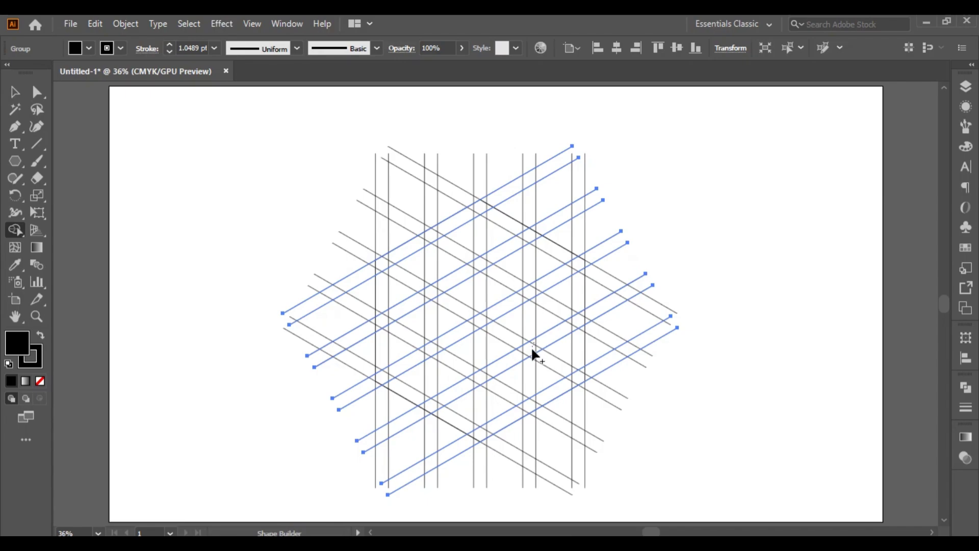
pyautogui.moveTo(491, 369); pyautogui.dragTo(491, 369)
# Select the hexagon and all three line groups for the Shape Builder tool and set the fill to black.
pyautogui.click(15, 91)
pyautogui.moveTo(231, 115); pyautogui.dragTo(720, 500)
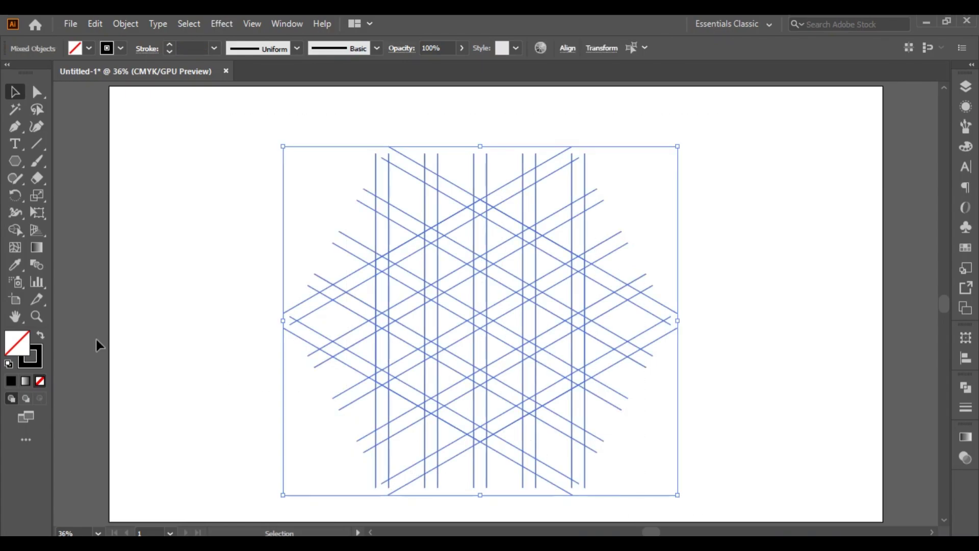
pyautogui.click(15, 230)
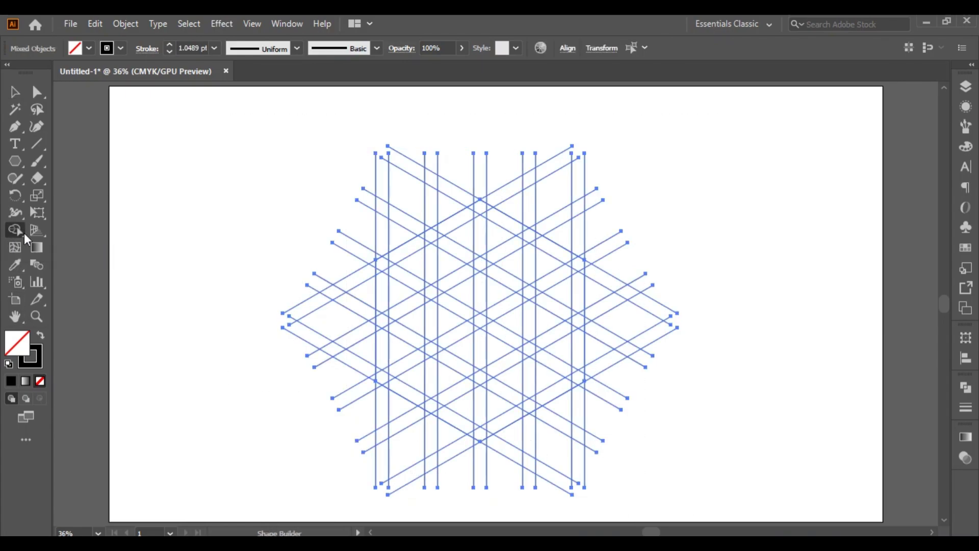
pyautogui.click(964, 248)
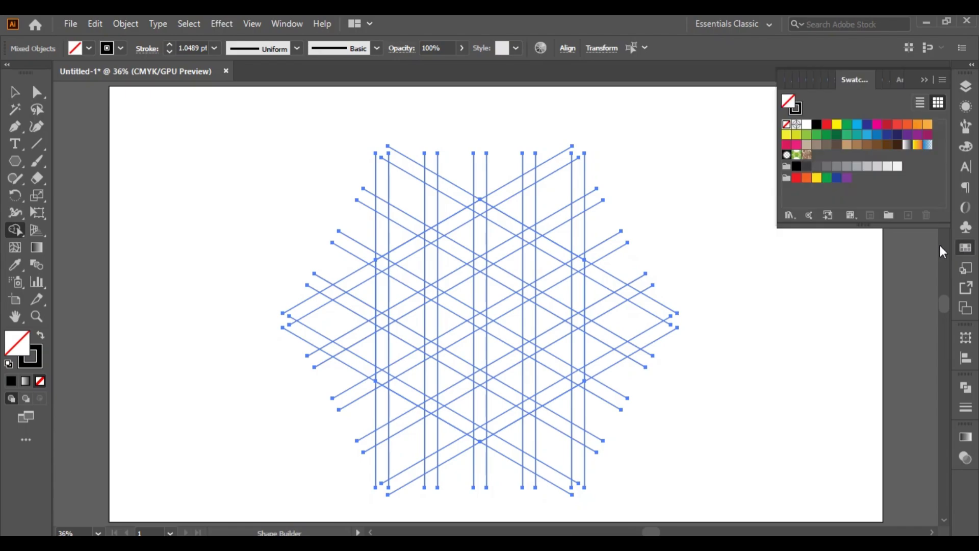
pyautogui.click(817, 125)
pyautogui.click(921, 78)
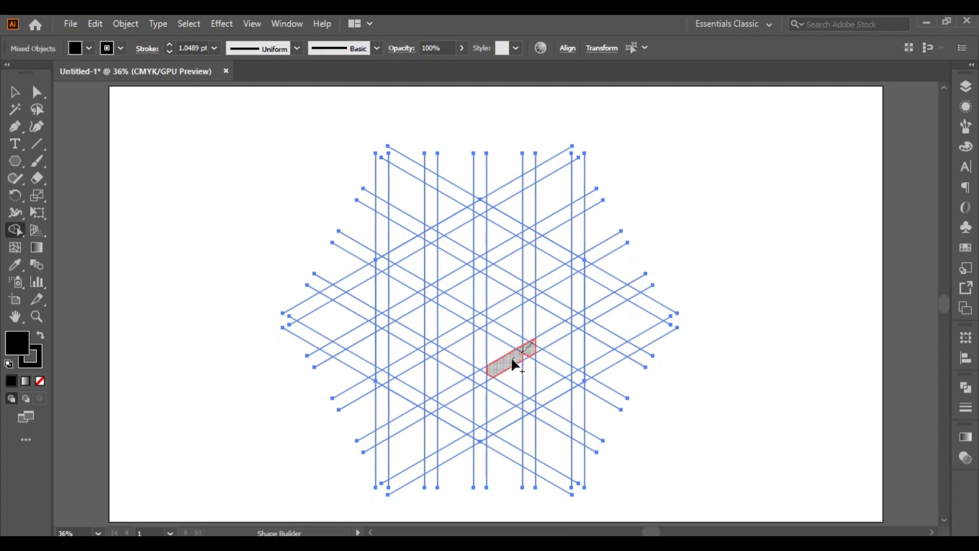
pyautogui.moveTo(512, 361); pyautogui.dragTo(468, 391)
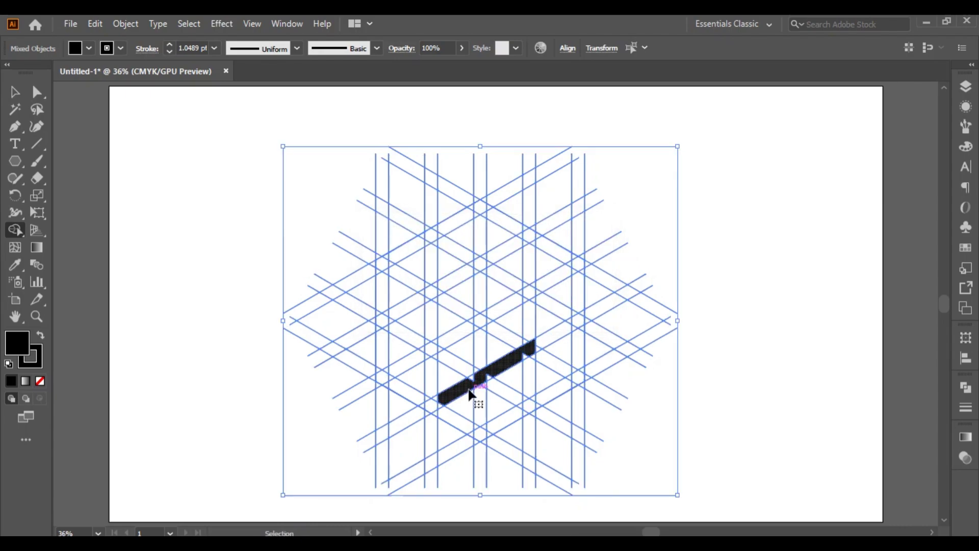
pyautogui.hotkey('ctrl', 'z')
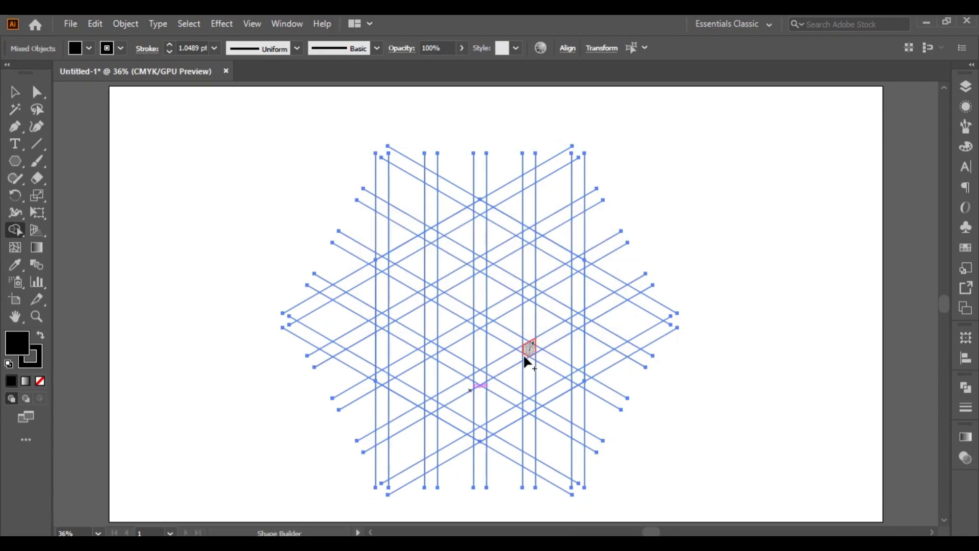
pyautogui.moveTo(481, 381)
pyautogui.mouseDown()
pyautogui.moveTo(476, 429)
pyautogui.moveTo(489, 434)
pyautogui.moveTo(539, 402)
pyautogui.mouseUp()
pyautogui.hotkey('ctrl', 'z')
# Merge grid cells into a band from the lower inner arm down to the hexagon's bottom corner, along the lower-right edge and up the right side.
pyautogui.moveTo(530, 349); pyautogui.dragTo(496, 370)
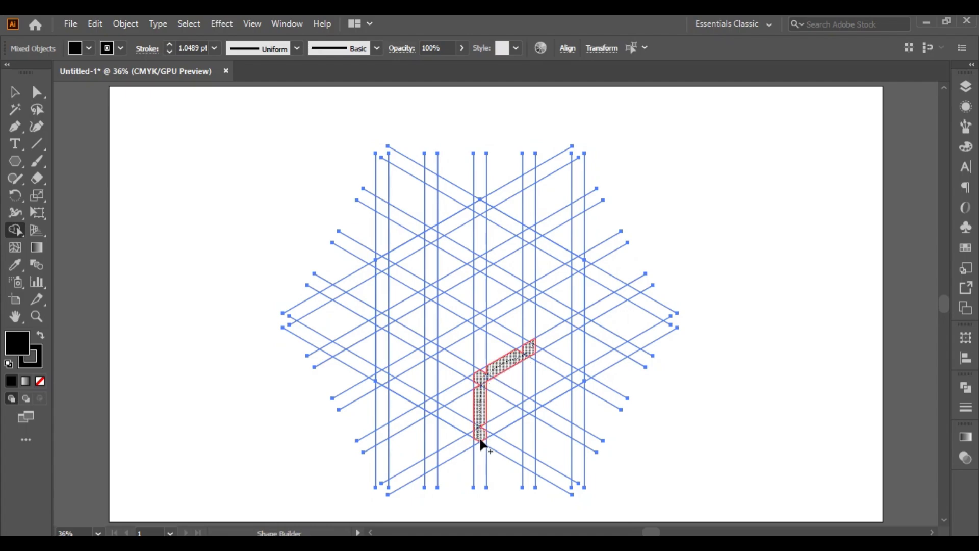
pyautogui.moveTo(480, 440); pyautogui.dragTo(539, 402)
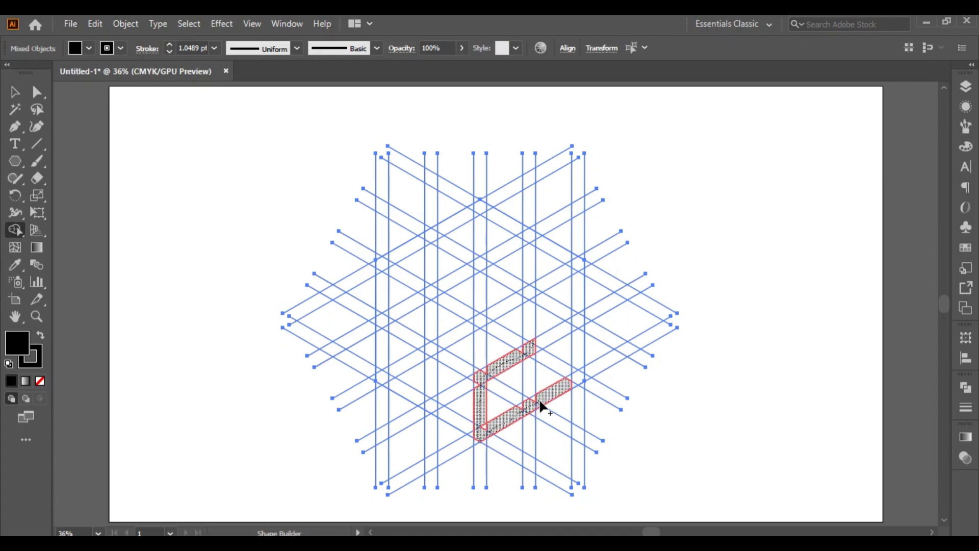
pyautogui.moveTo(576, 375); pyautogui.dragTo(577, 374)
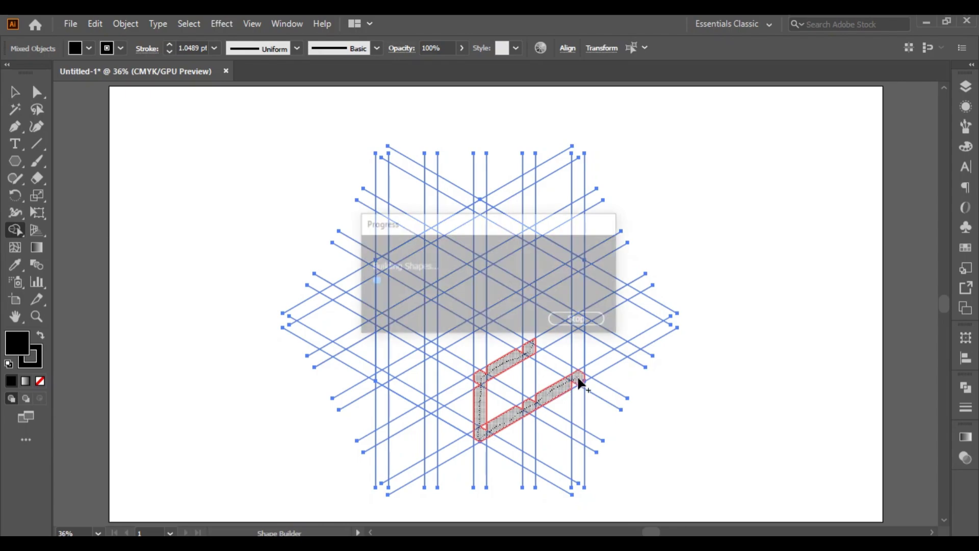
pyautogui.moveTo(578, 342); pyautogui.dragTo(578, 268)
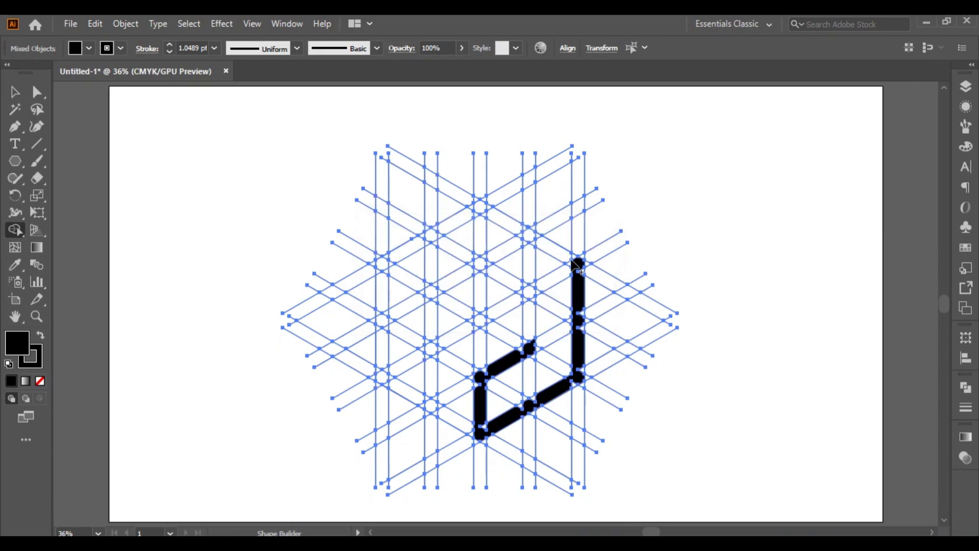
# Merge cells from the upper-right corner down and diagonally through the centre to the lower-left corner, undoing any merge that fills a neighbouring triangle.
pyautogui.moveTo(572, 260)
pyautogui.mouseDown()
pyautogui.moveTo(519, 234)
pyautogui.moveTo(543, 244)
pyautogui.moveTo(531, 236)
pyautogui.moveTo(530, 259)
pyautogui.mouseUp()
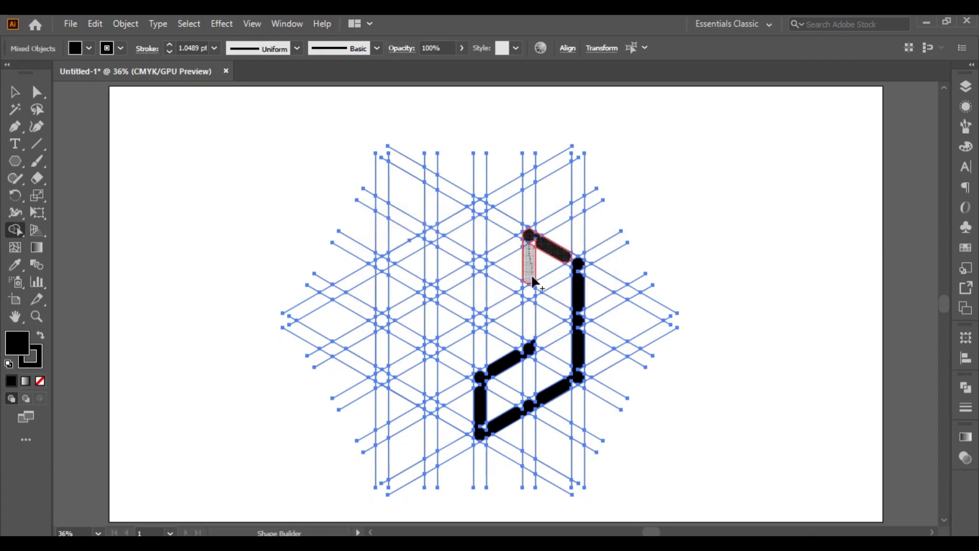
pyautogui.moveTo(532, 293); pyautogui.dragTo(528, 295)
pyautogui.moveTo(483, 316)
pyautogui.mouseDown()
pyautogui.moveTo(429, 350)
pyautogui.moveTo(432, 402)
pyautogui.mouseUp()
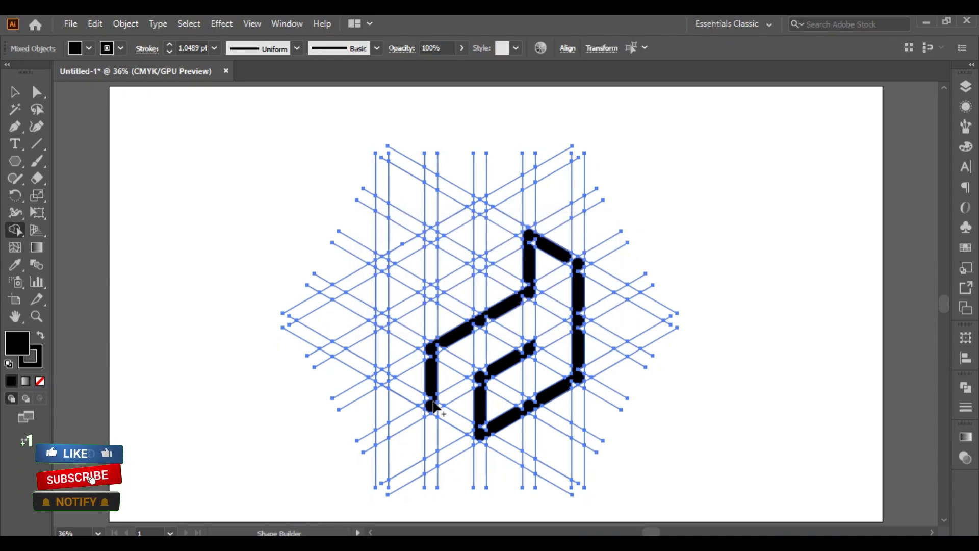
pyautogui.click(388, 380)
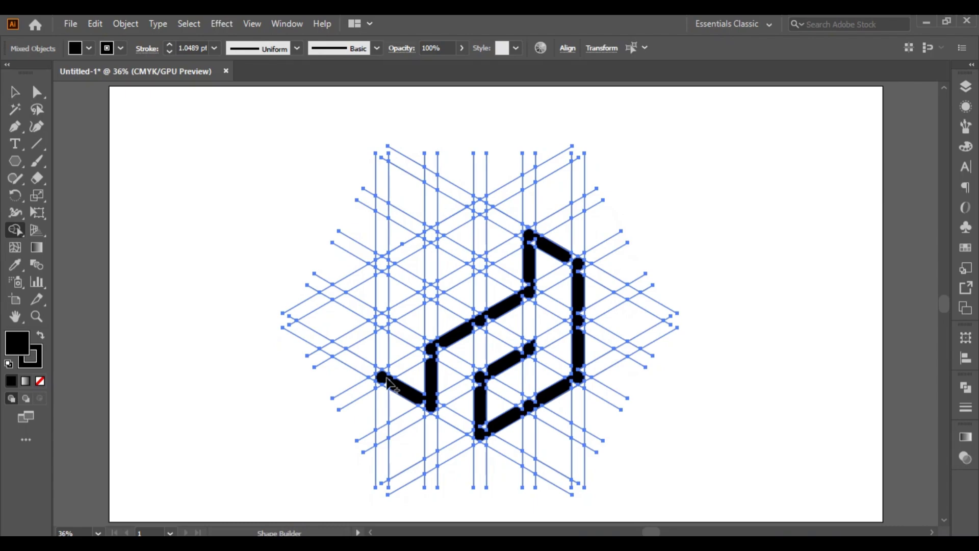
pyautogui.click(390, 361)
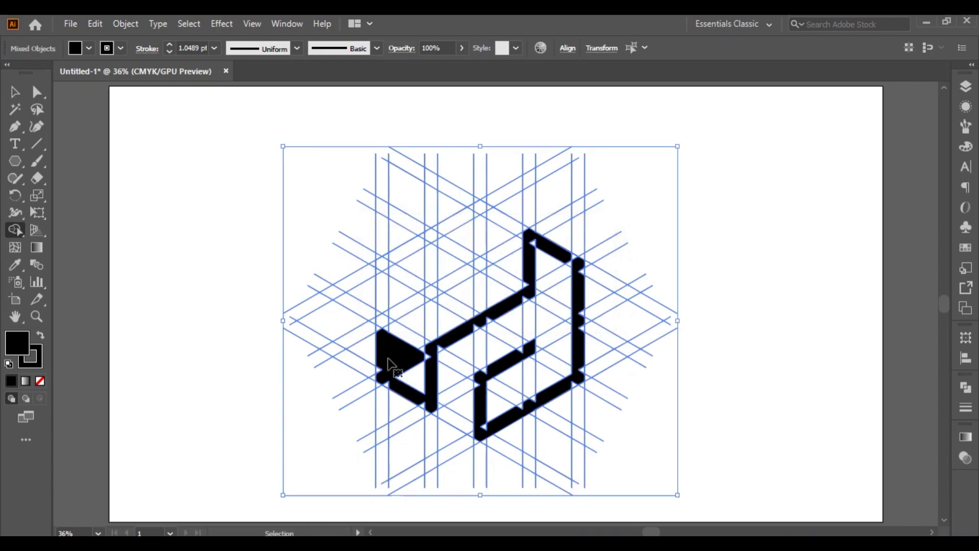
pyautogui.hotkey('ctrl', 'z')
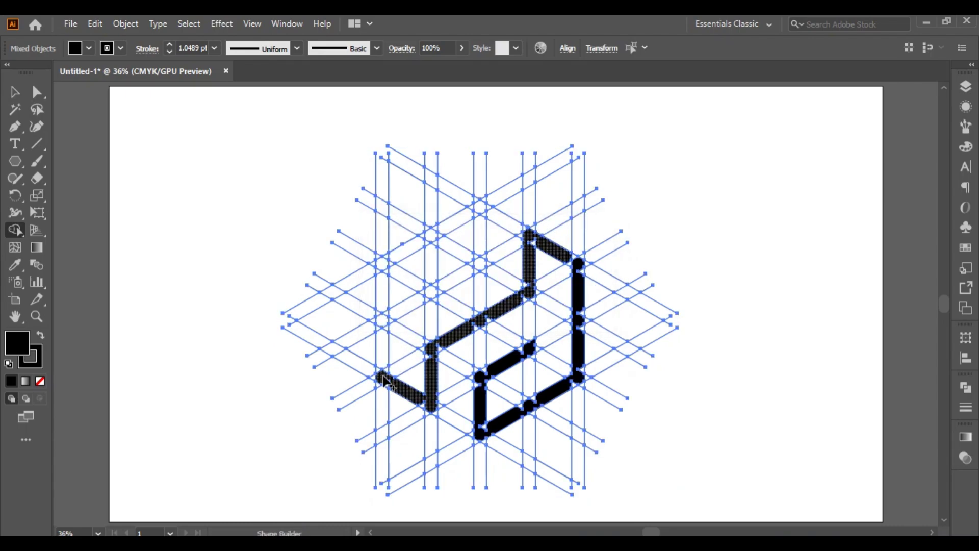
# Extend the band up the left side, along the upper-left edge, and back down into the upper inner arm.
pyautogui.moveTo(383, 378)
pyautogui.mouseDown()
pyautogui.moveTo(381, 264)
pyautogui.moveTo(486, 203)
pyautogui.moveTo(477, 268)
pyautogui.moveTo(461, 275)
pyautogui.mouseUp()
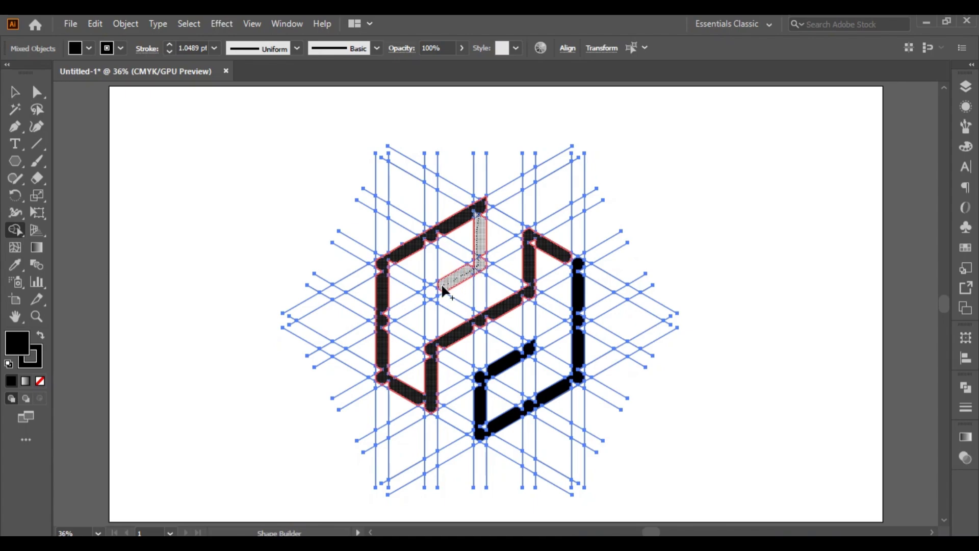
pyautogui.moveTo(432, 290); pyautogui.dragTo(432, 295)
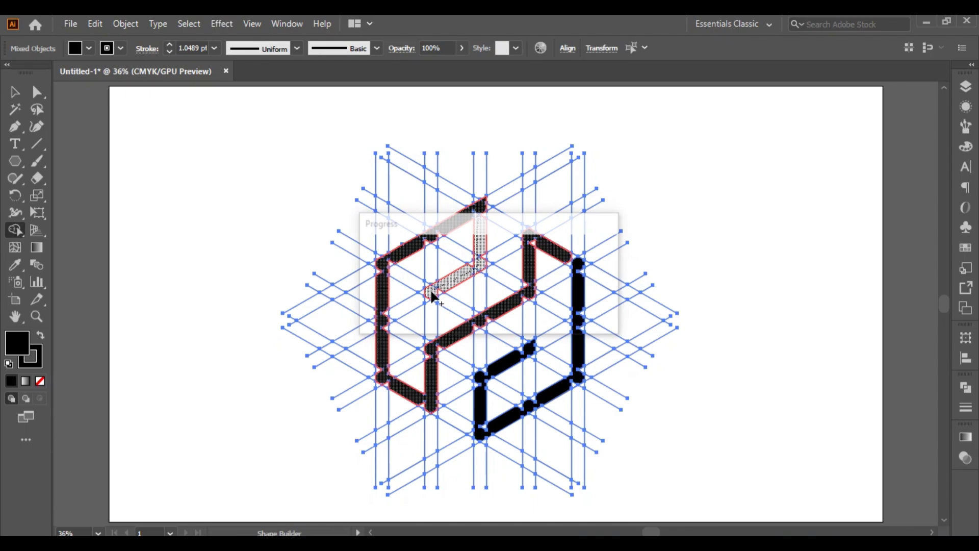
pyautogui.click(429, 307)
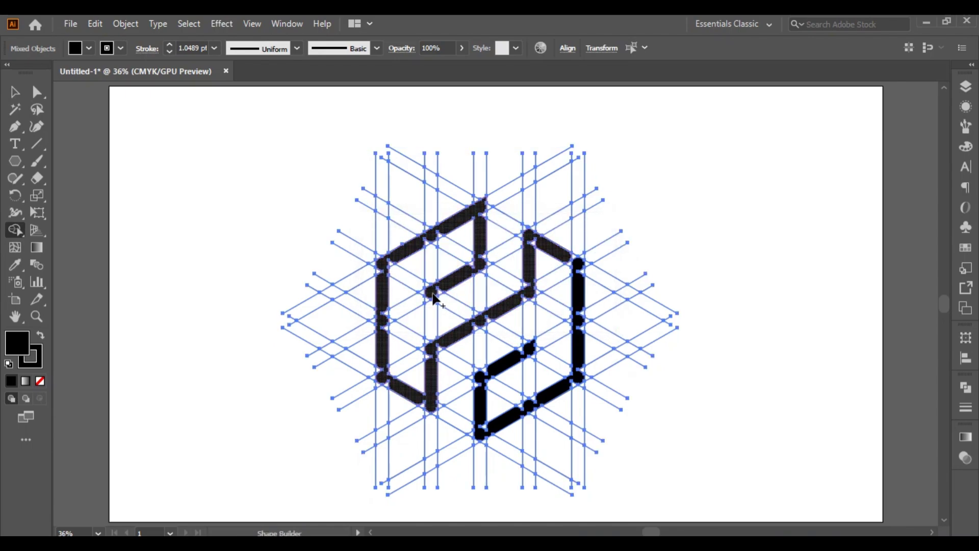
pyautogui.click(427, 300)
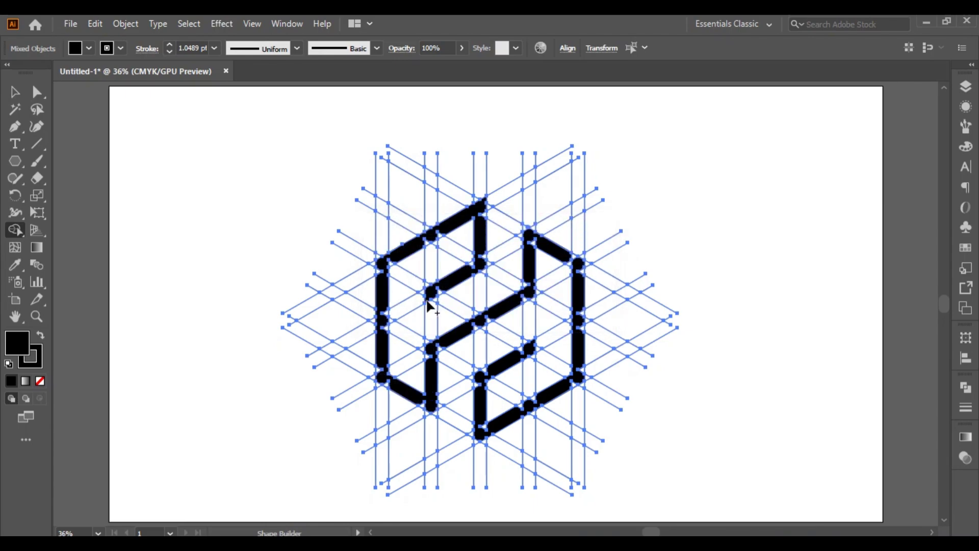
# Merge the small leftover cells along the upper inner arm and its corner into the black band, undoing any wrong merge.
pyautogui.moveTo(442, 295); pyautogui.dragTo(450, 286)
pyautogui.click(488, 250)
pyautogui.hotkey('ctrl', 'z')
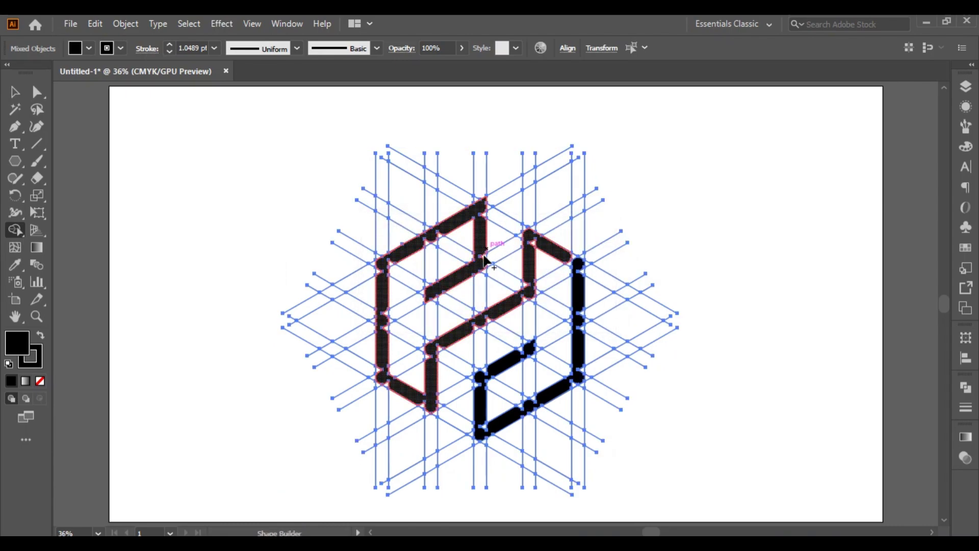
pyautogui.moveTo(483, 259); pyautogui.dragTo(482, 262)
pyautogui.click(482, 217)
# Fill the remaining gaps along the band's upper-left, left and lower-left edges, including the pointed tip at the lower-left end.
pyautogui.moveTo(423, 249); pyautogui.dragTo(432, 247)
pyautogui.press('ctrl')
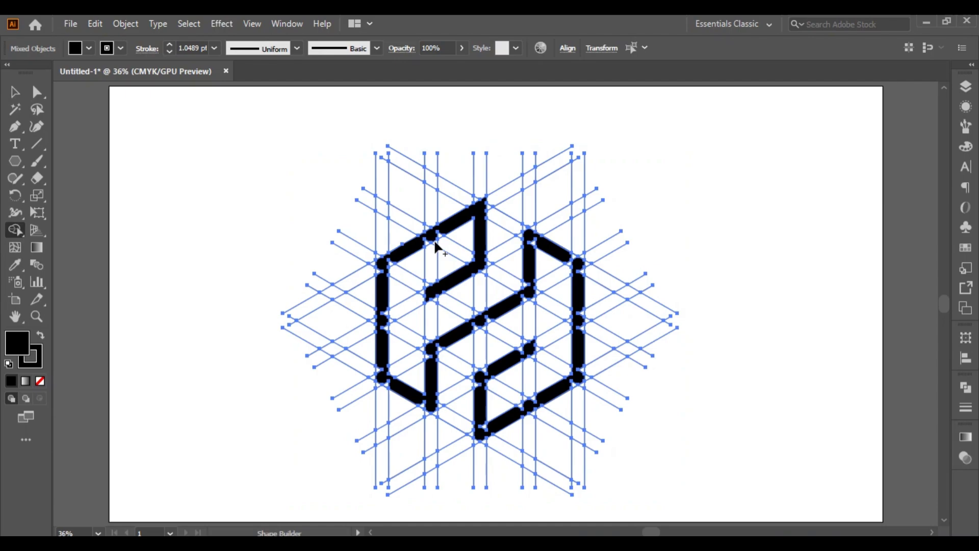
pyautogui.hotkey('ctrl', '+')
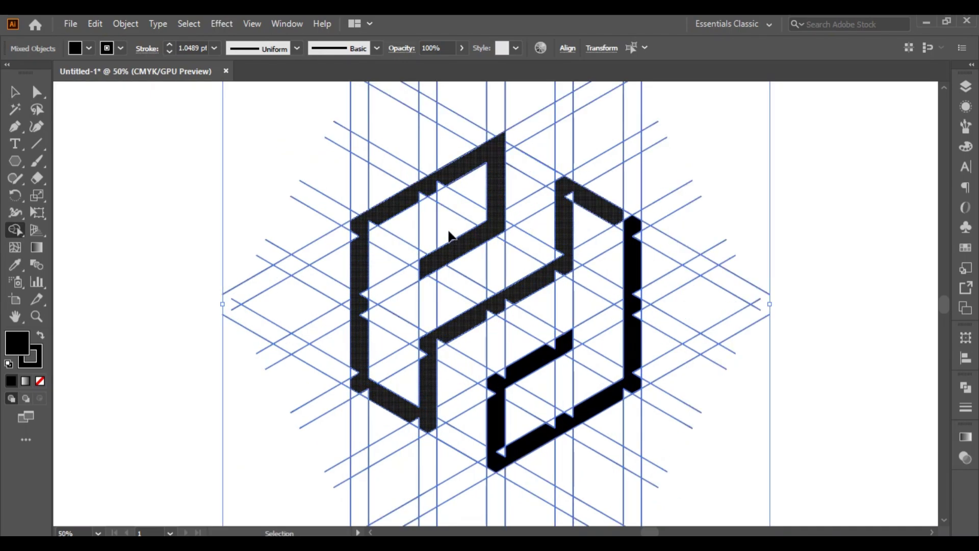
pyautogui.click(445, 189)
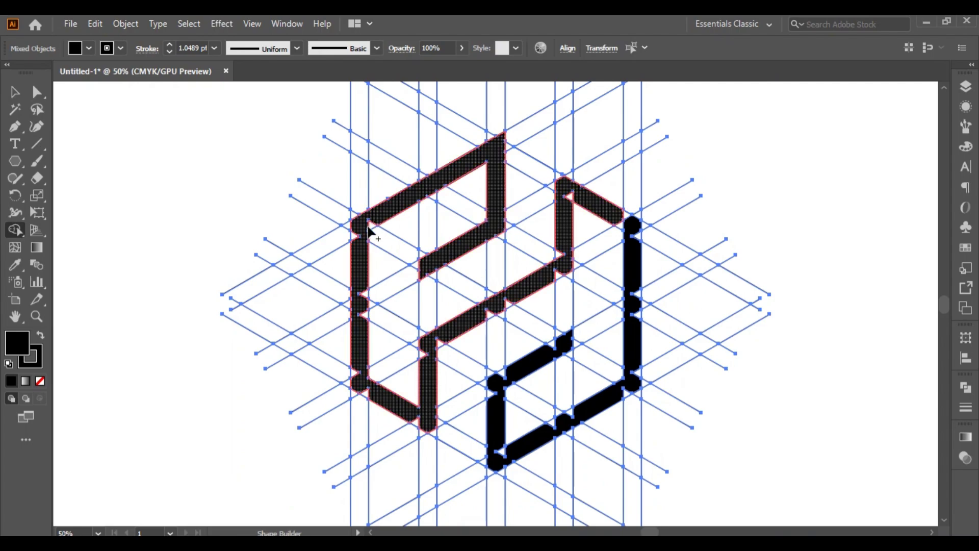
pyautogui.moveTo(356, 233); pyautogui.dragTo(359, 245)
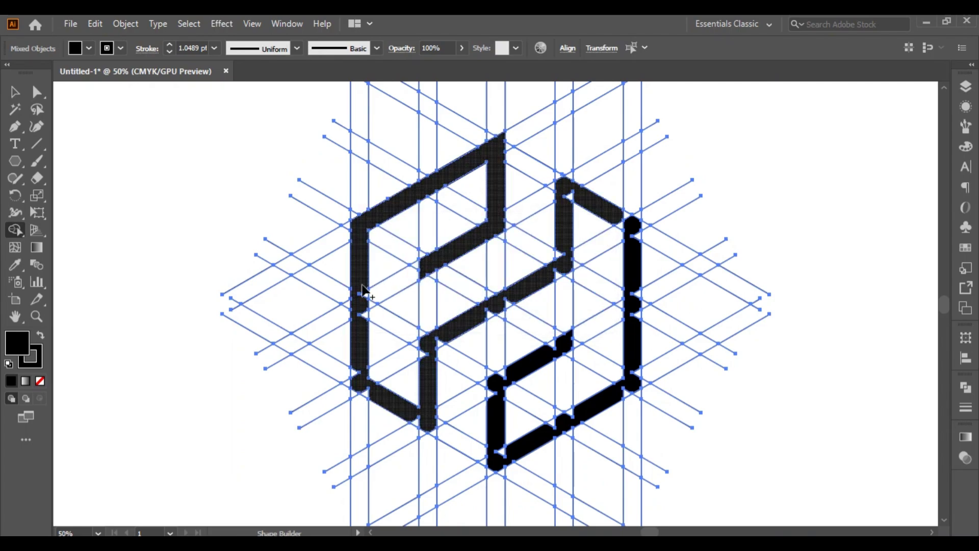
pyautogui.moveTo(362, 292)
pyautogui.mouseDown()
pyautogui.moveTo(356, 359)
pyautogui.moveTo(373, 403)
pyautogui.moveTo(419, 421)
pyautogui.mouseUp()
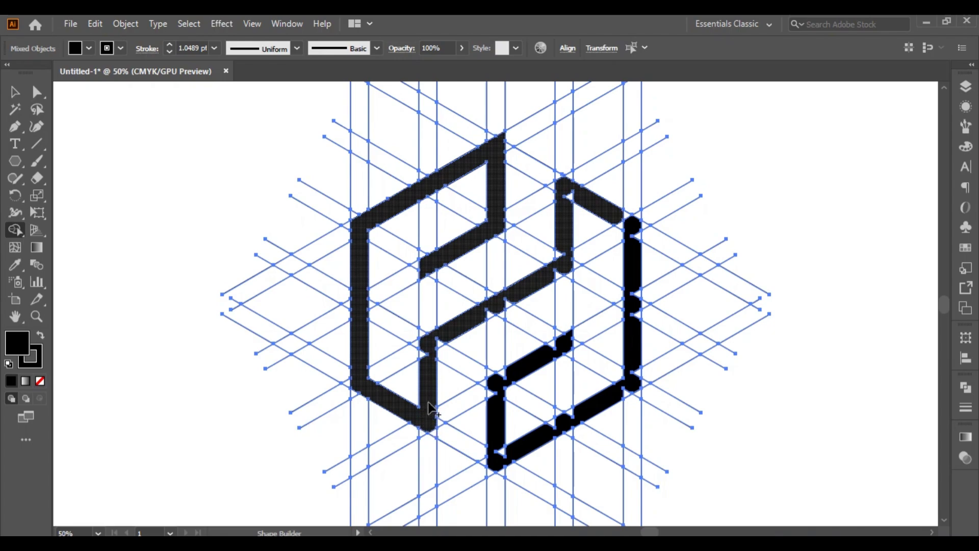
pyautogui.moveTo(431, 423); pyautogui.dragTo(434, 436)
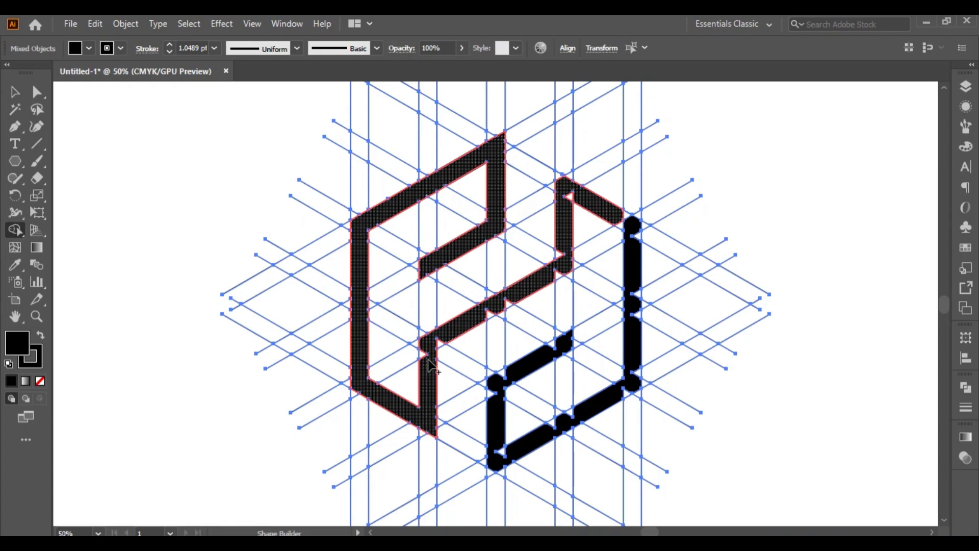
# Fill the gaps along the central diagonal and its two vertical arms, including the pointed upper tip of the right arm.
pyautogui.moveTo(427, 355); pyautogui.dragTo(521, 300)
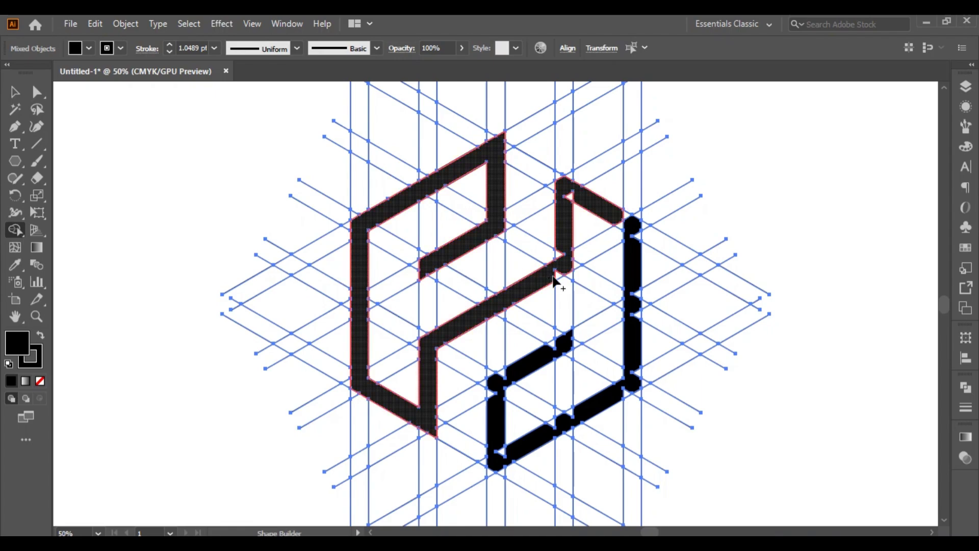
pyautogui.click(563, 258)
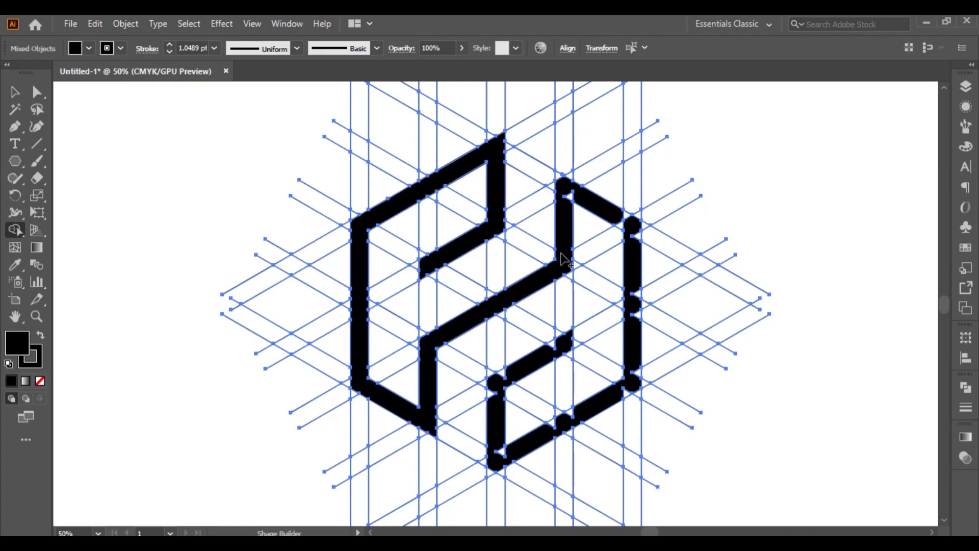
pyautogui.click(564, 195)
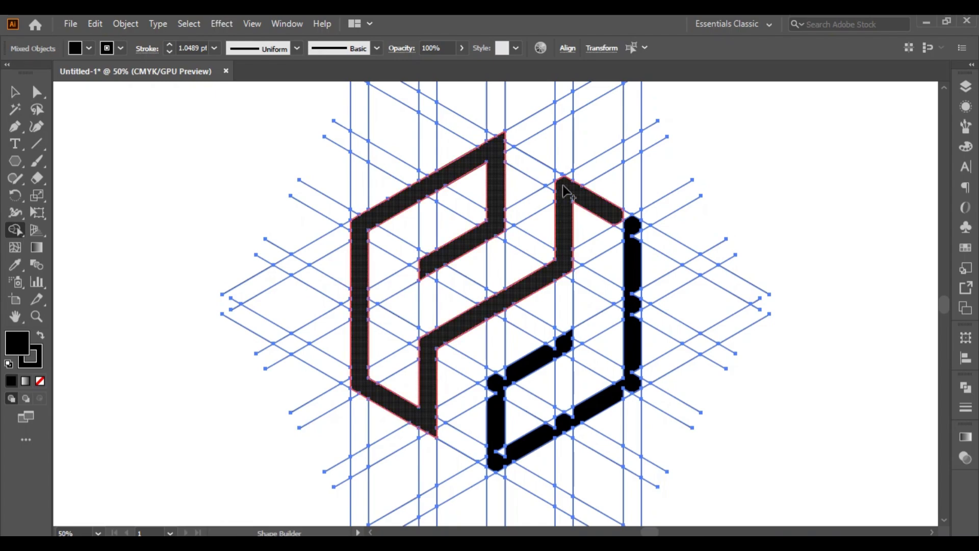
pyautogui.click(561, 181)
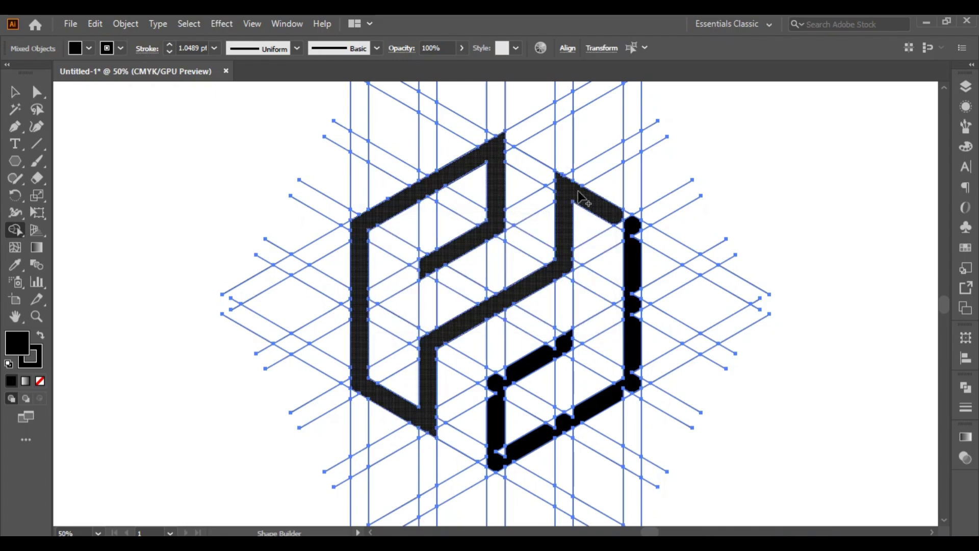
# Merge the leftover cells at the upper-right corner, down the right side and along the lower-right edge.
pyautogui.moveTo(620, 210); pyautogui.dragTo(634, 245)
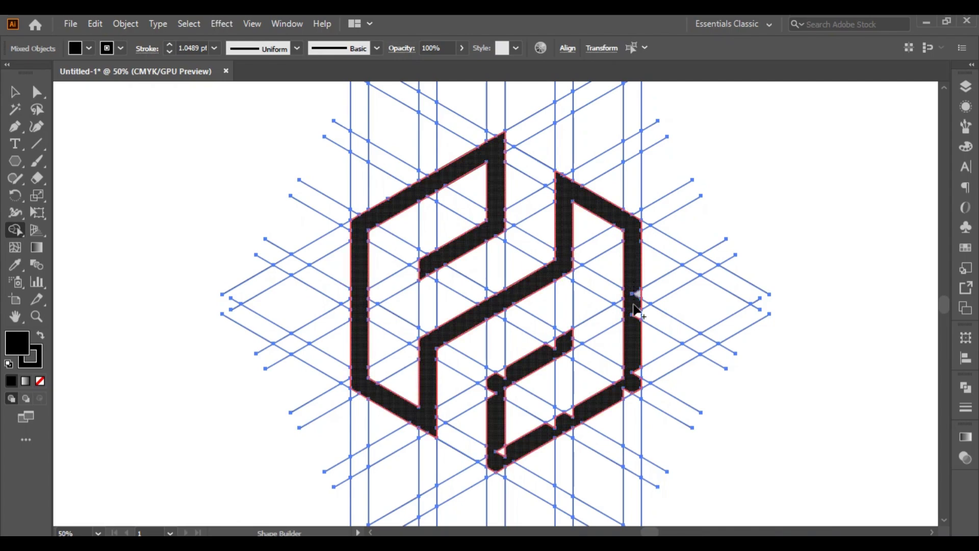
pyautogui.click(637, 326)
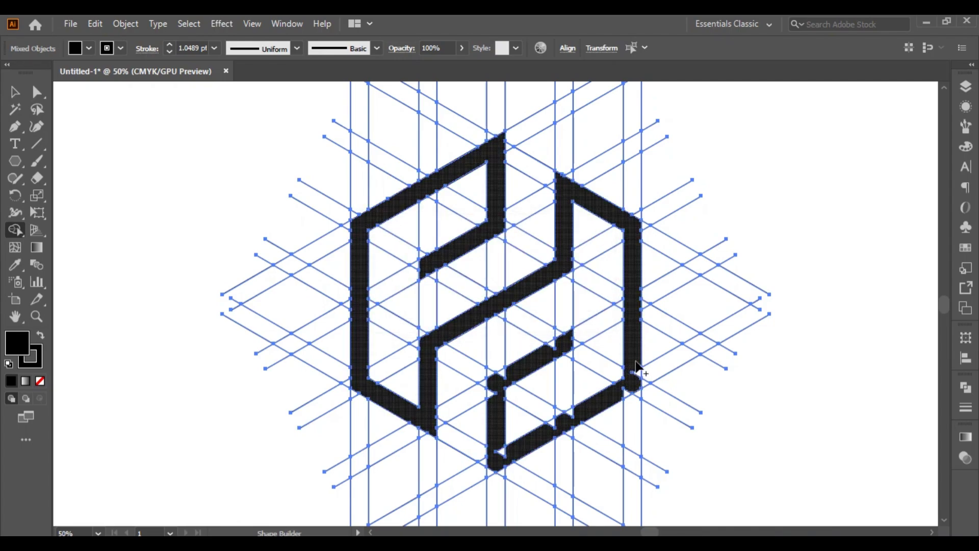
pyautogui.moveTo(632, 388); pyautogui.dragTo(549, 433)
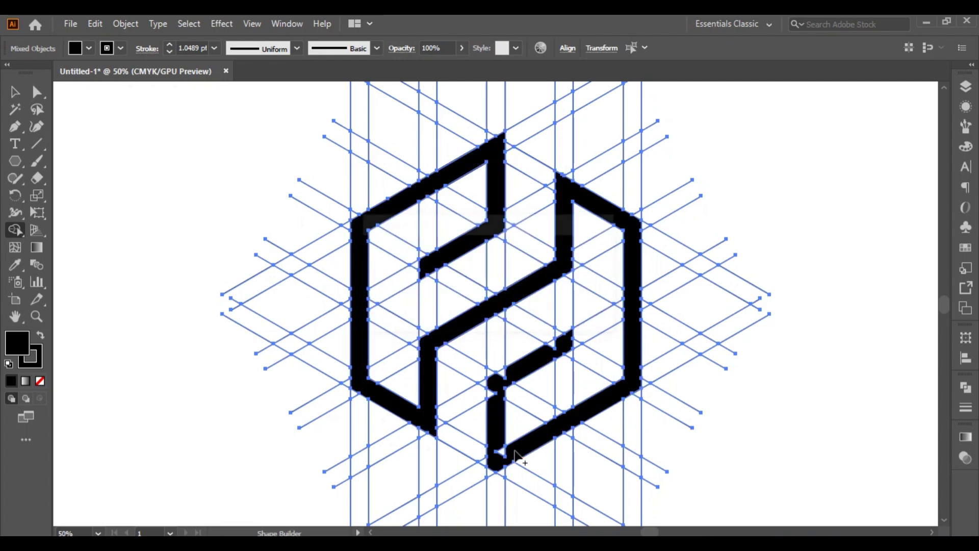
# Fill the pointed bottom corner and the remaining gaps along the lower inner arm.
pyautogui.click(499, 453)
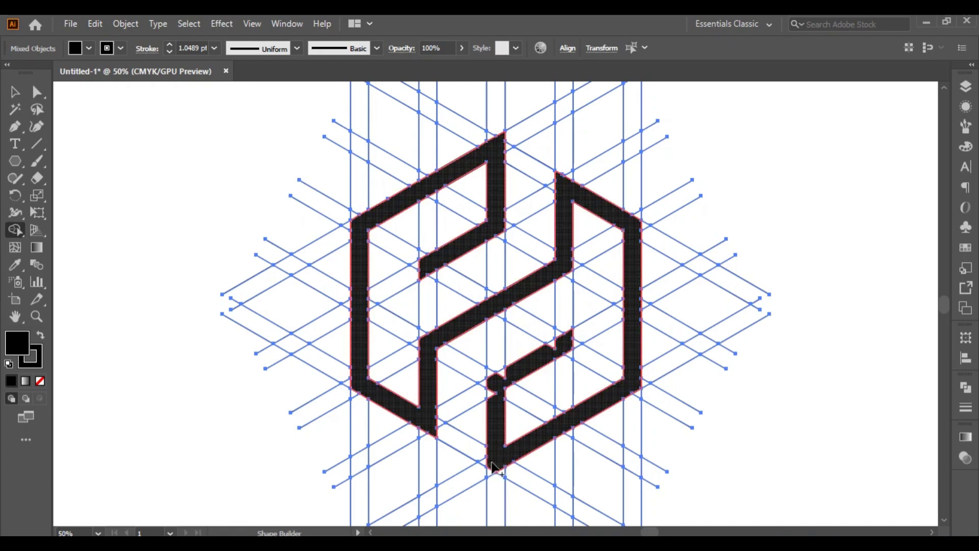
pyautogui.click(492, 464)
pyautogui.moveTo(493, 400)
pyautogui.mouseDown()
pyautogui.moveTo(494, 385)
pyautogui.moveTo(561, 350)
pyautogui.mouseUp()
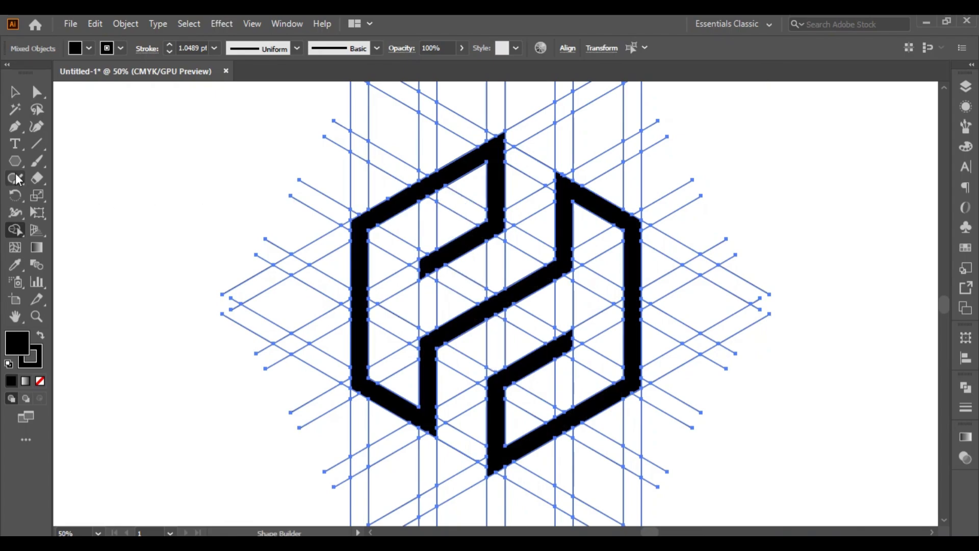
# Select all the leftover unfilled grid lines with the Magic Wand and delete them.
pyautogui.click(15, 109)
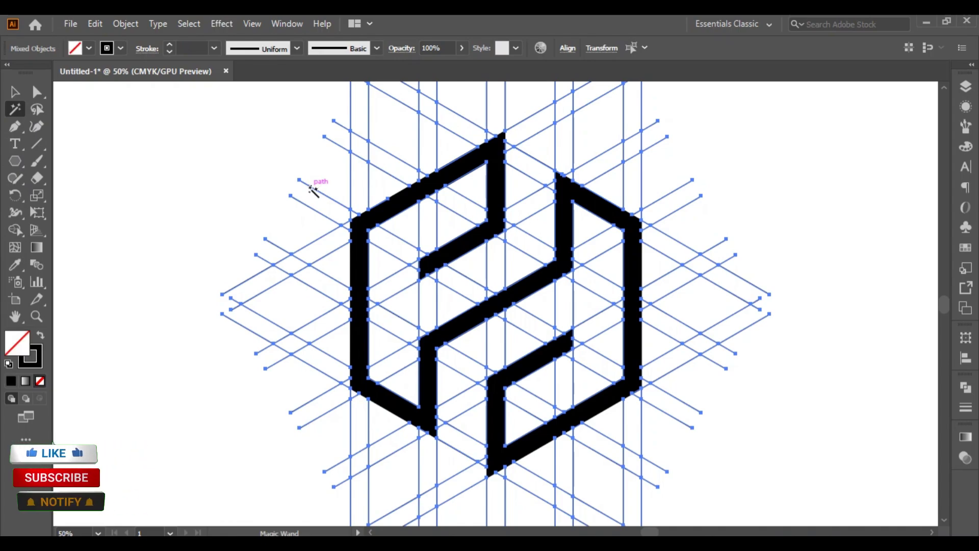
pyautogui.click(311, 188)
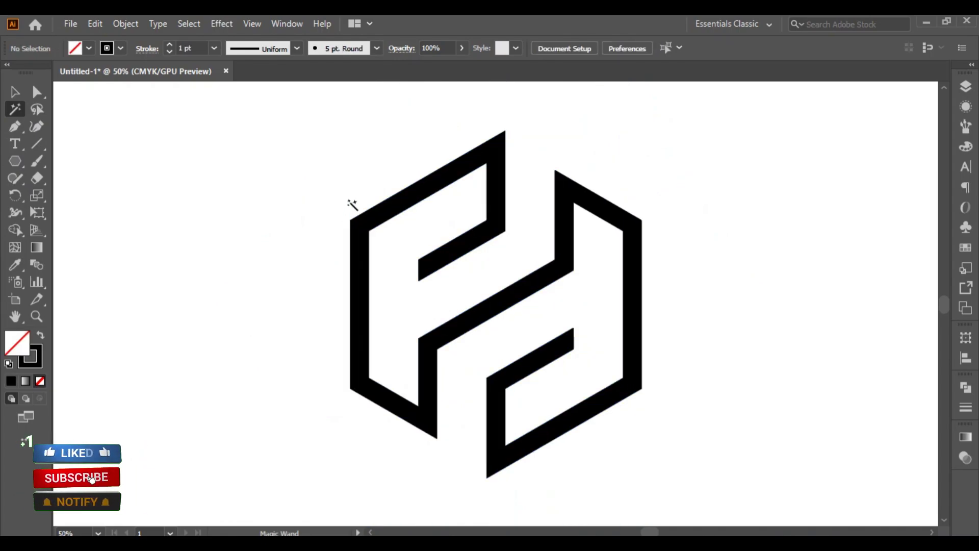
# Select the black logo shape and round all its corners to about 8 px with the live corner widgets.
pyautogui.click(15, 92)
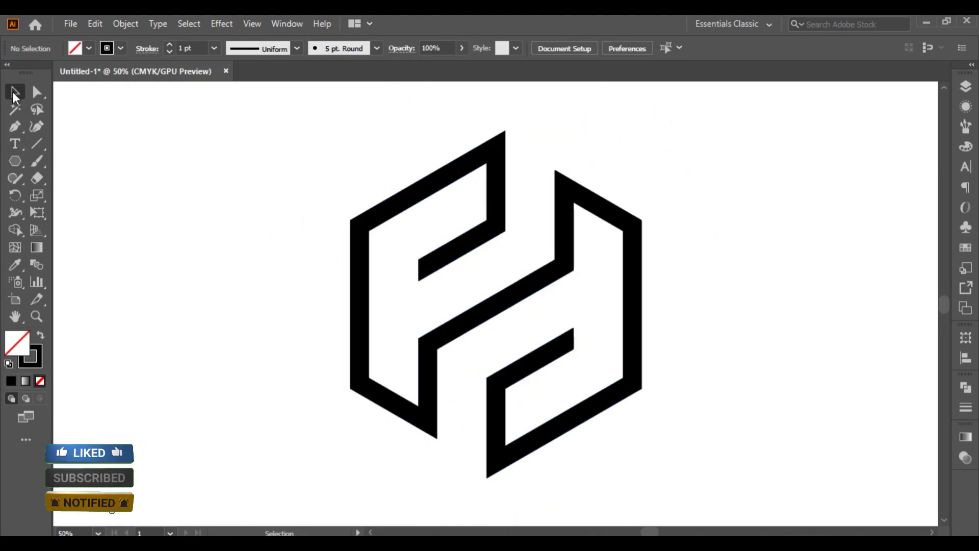
pyautogui.click(377, 219)
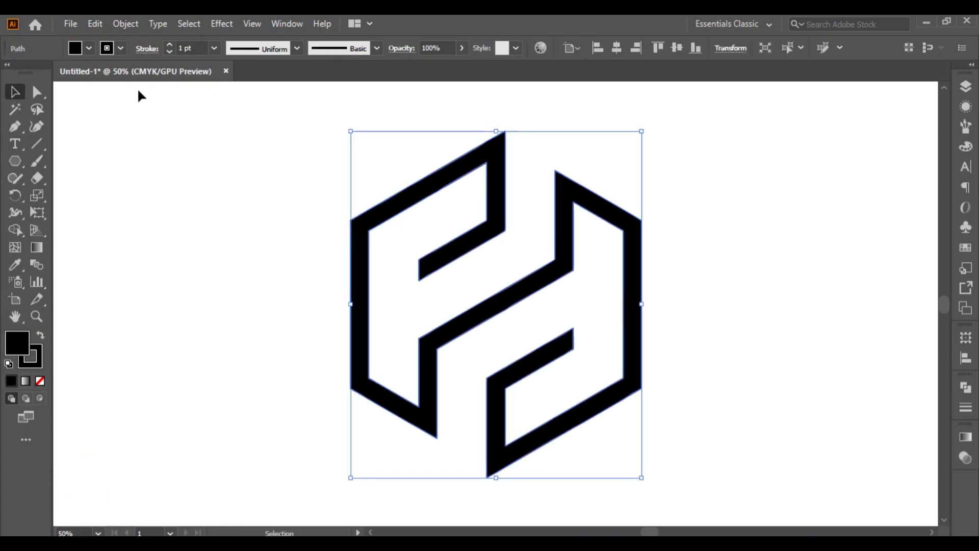
pyautogui.click(36, 92)
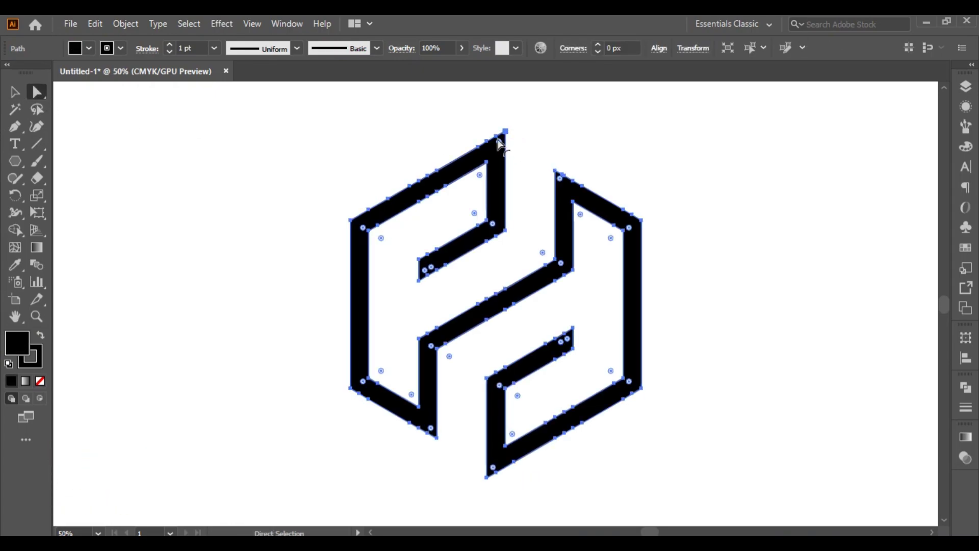
pyautogui.moveTo(499, 147); pyautogui.dragTo(490, 171)
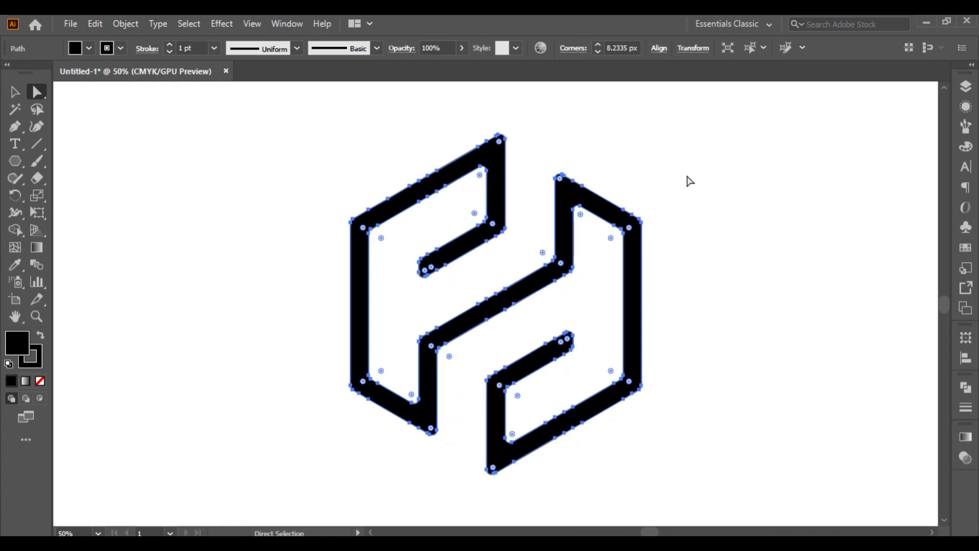
pyautogui.click(689, 181)
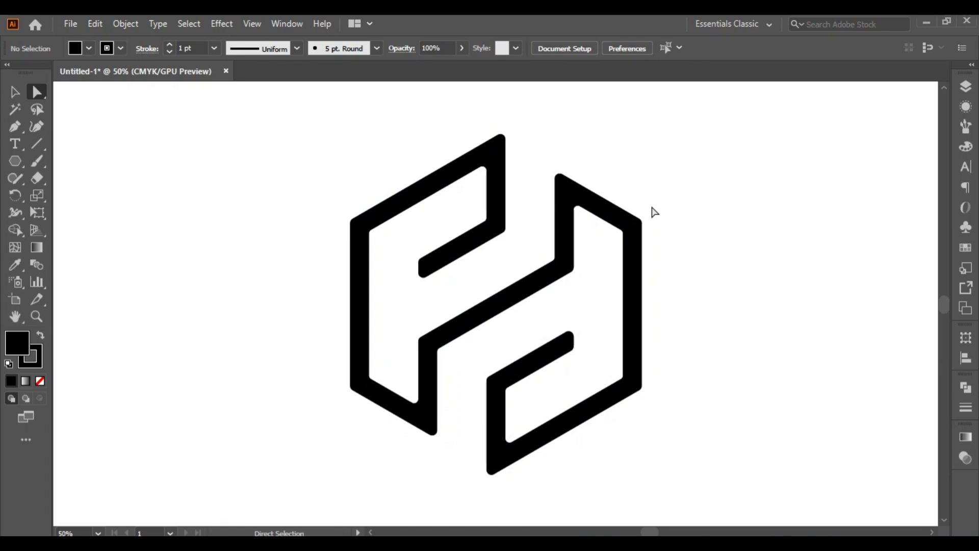
pyautogui.hotkey('ctrl', '-')
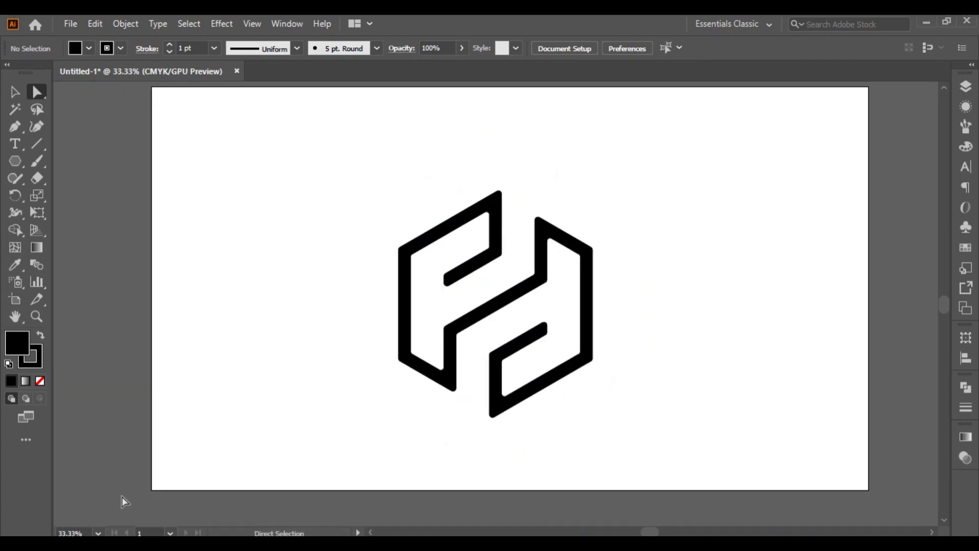
pyautogui.click(98, 532)
pyautogui.click(112, 519)
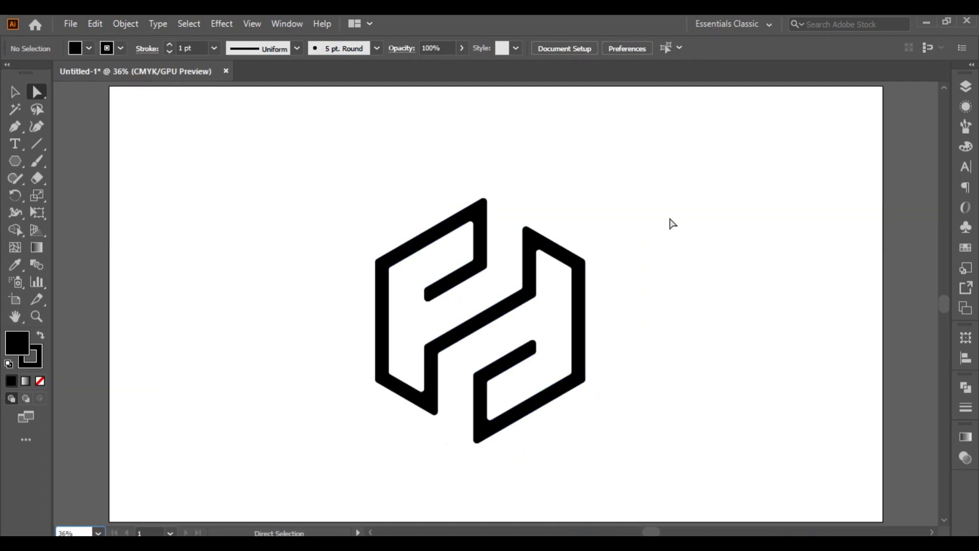